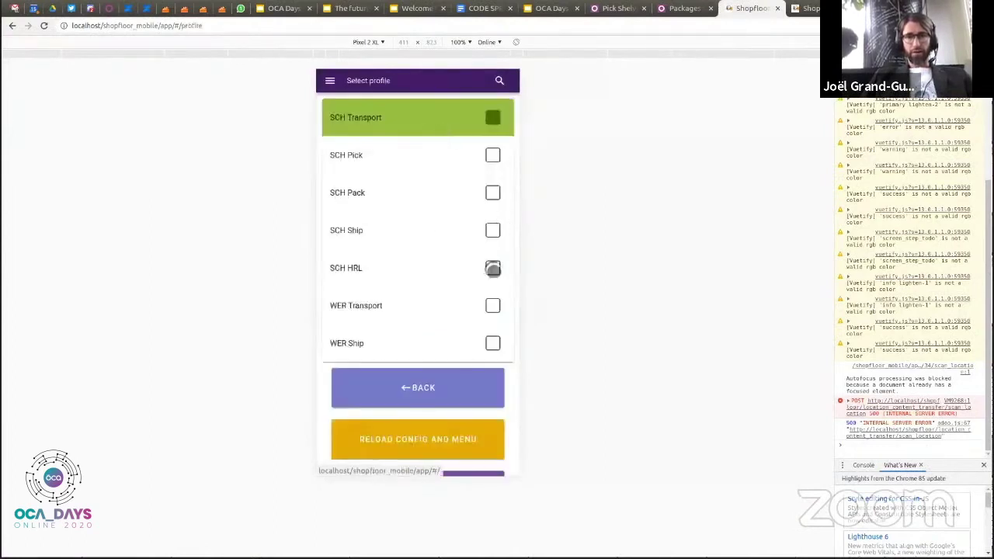
Choose the SCH HRL profile and start the HighBay Picking scenario.
left_click(491, 266)
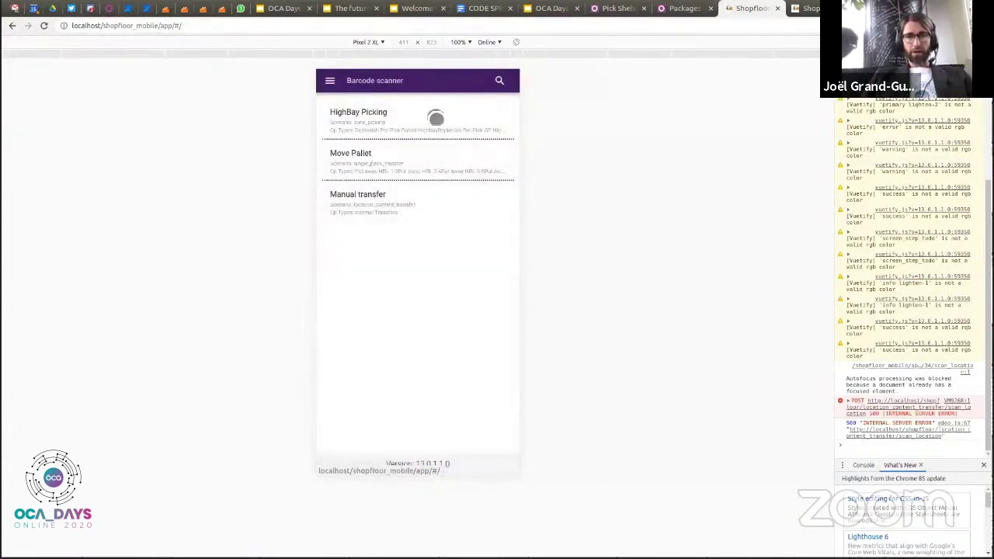
left_click(389, 124)
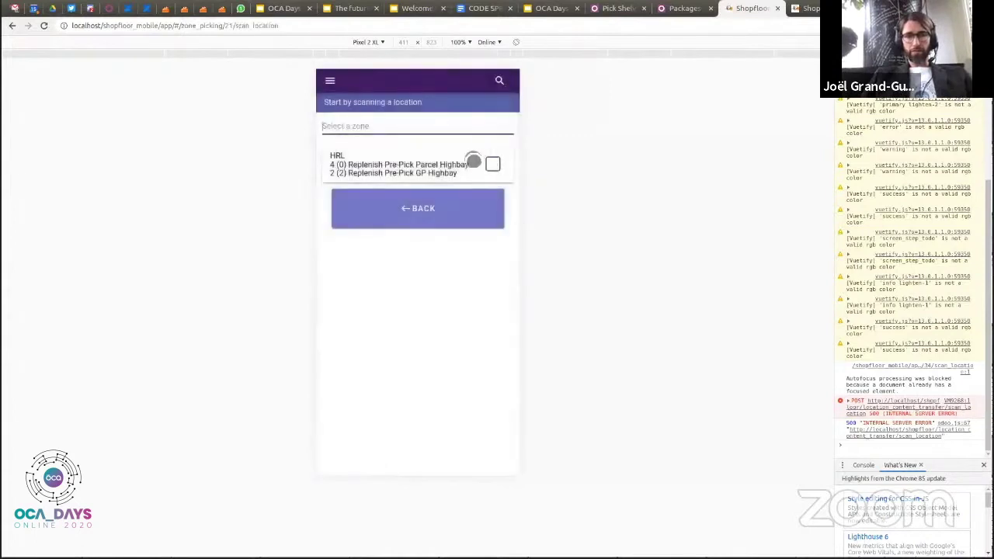
Select the HRL zone and the Replenish Pre-Pick Parcel Highbay operation type.
type("A-1-")
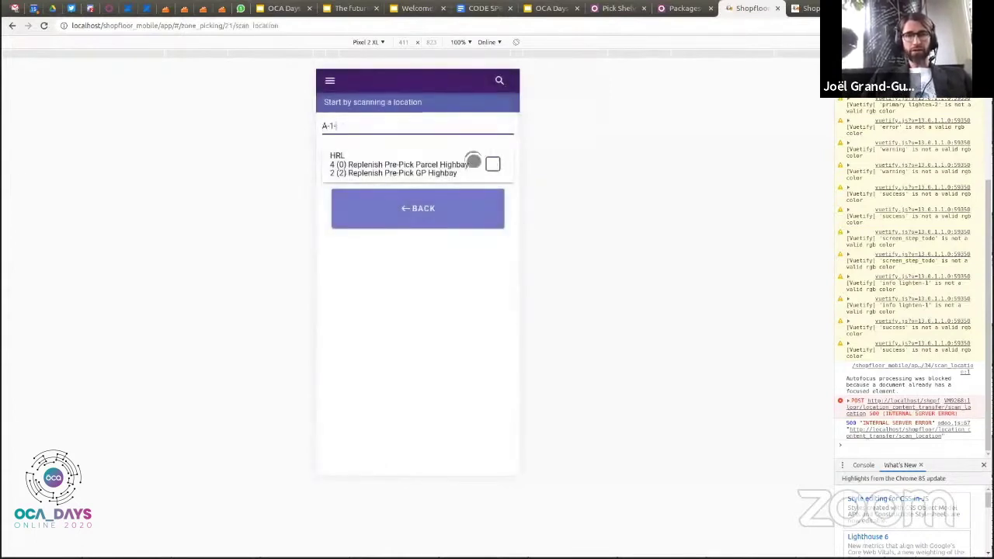
type("2")
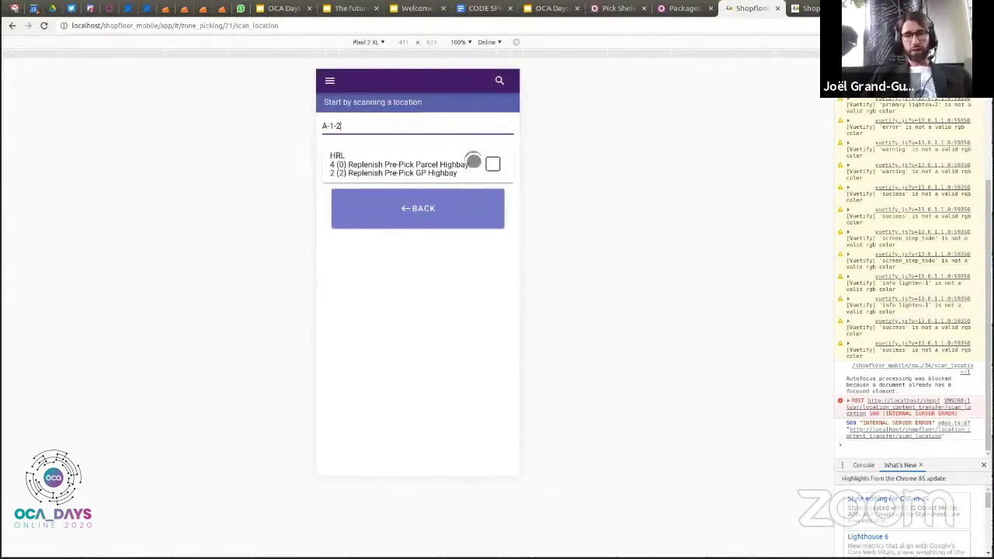
left_click(473, 161)
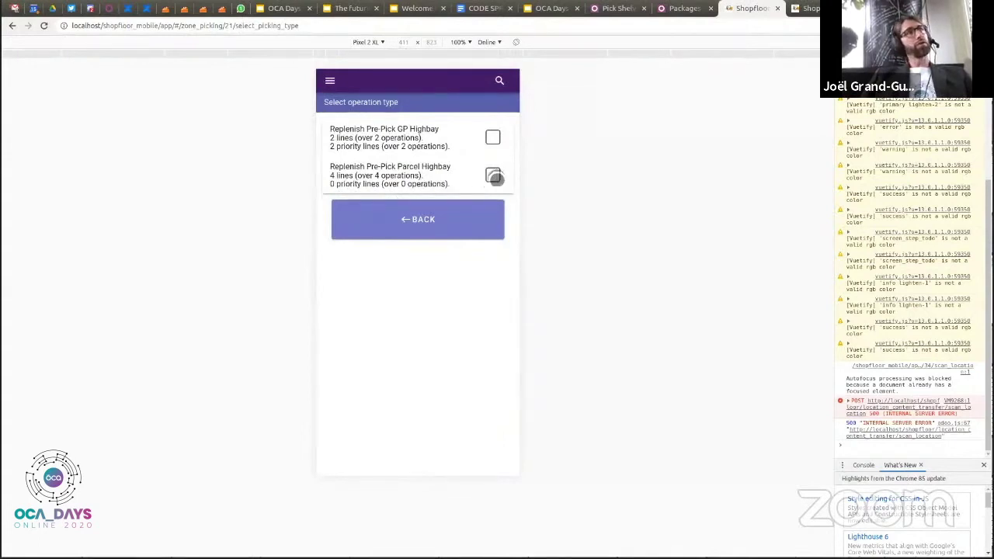
left_click(493, 177)
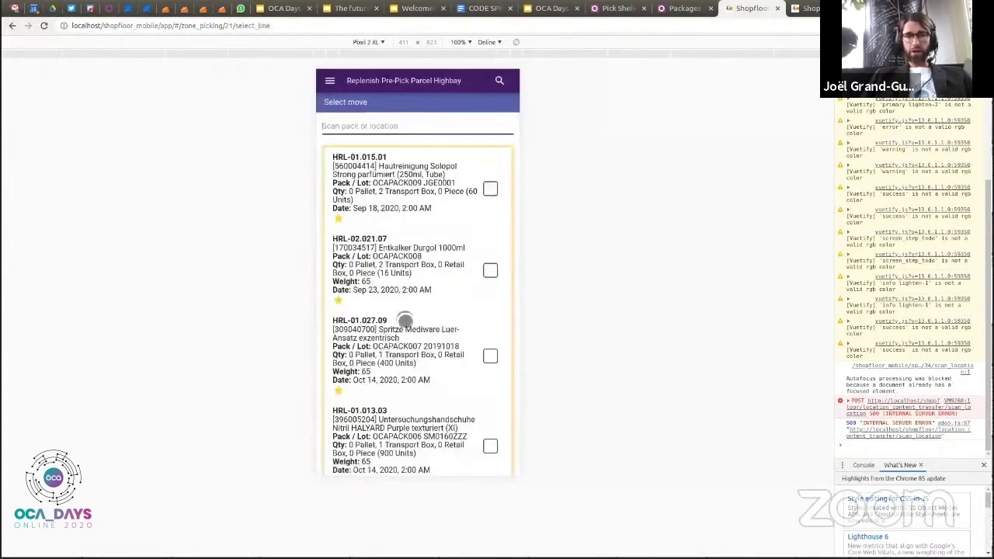
Look through the list of moves and compare it with the iPad Pro layout of the same screen.
scroll(406, 323, "down", 3)
scroll(406, 323, "up", 3)
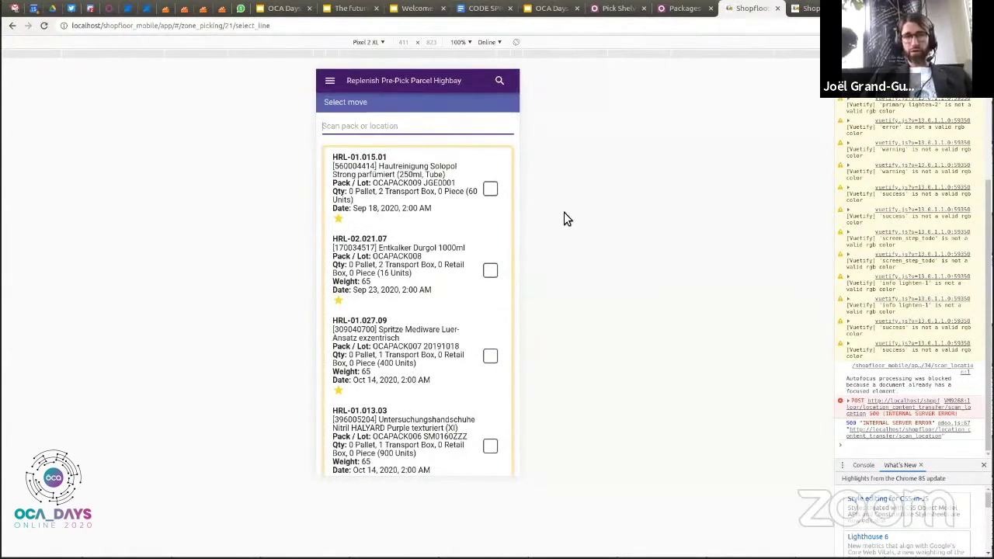
left_click(811, 11)
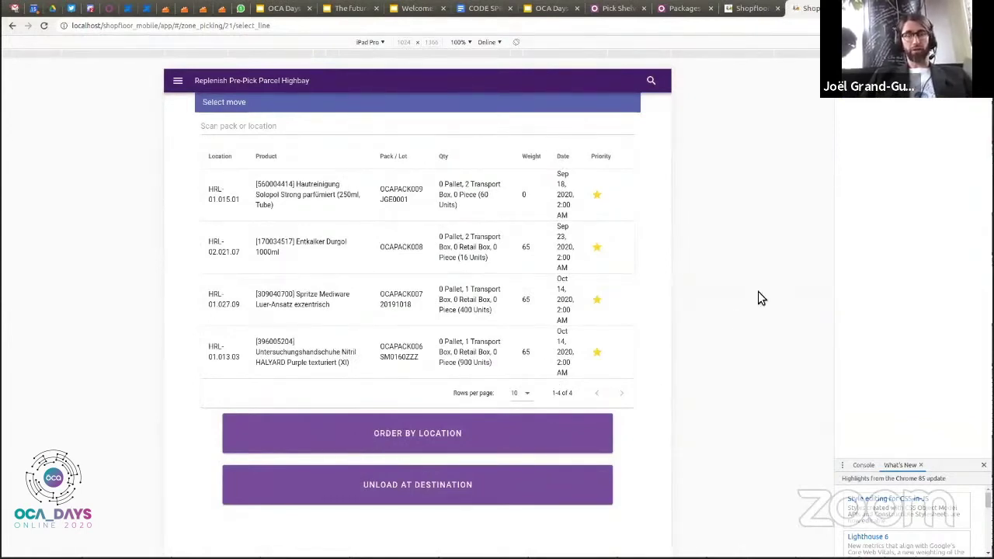
left_click(749, 14)
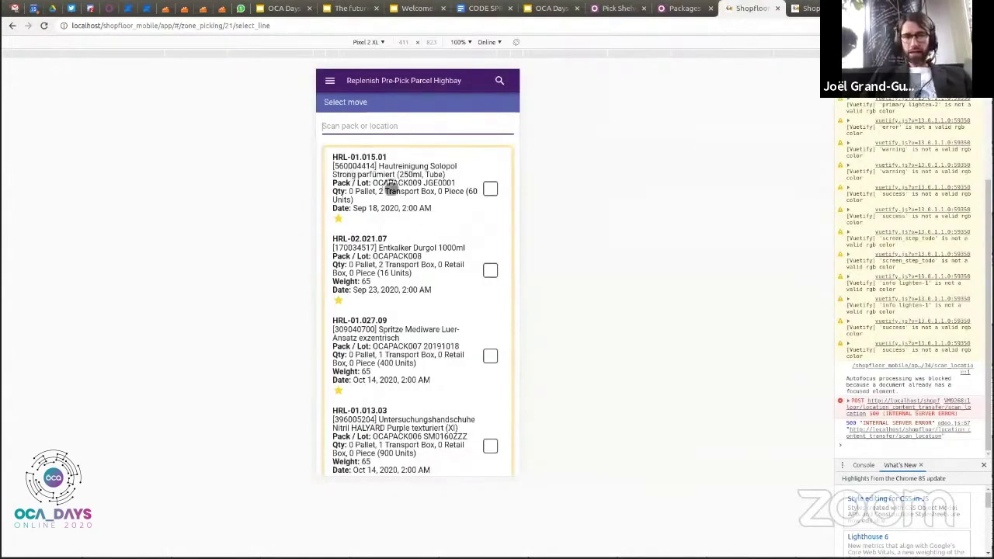
Try to scan pack OCAPACK0009 to select a move.
type("OCA")
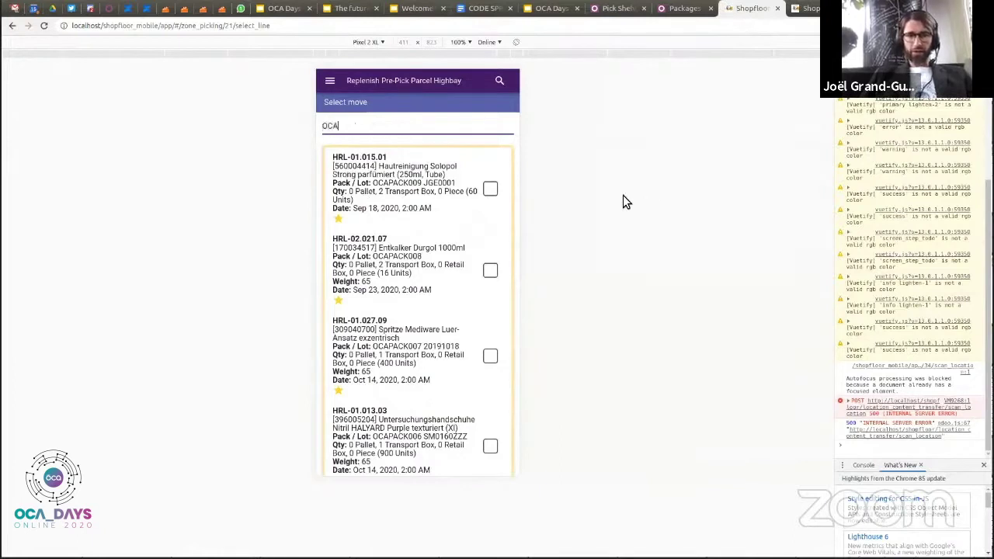
type("PACK000")
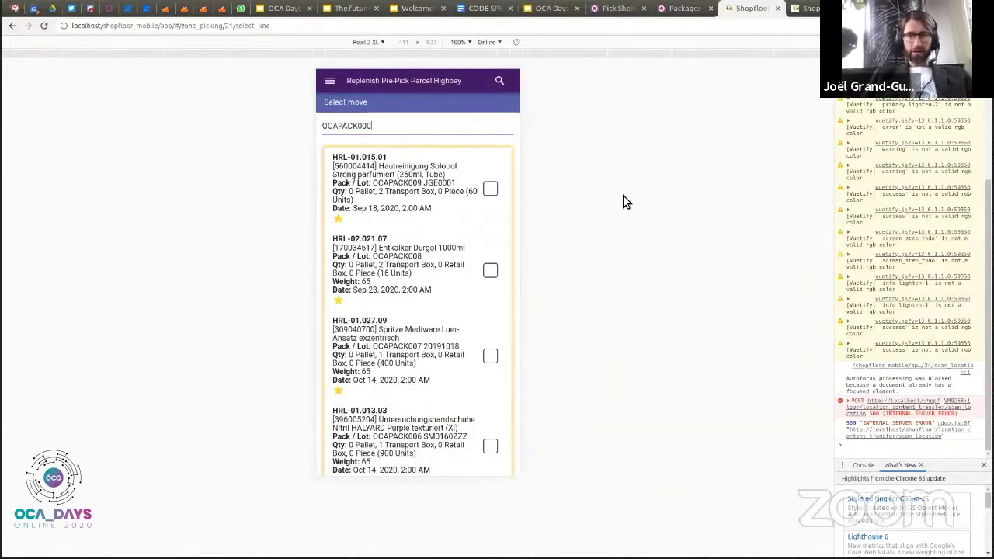
type("9")
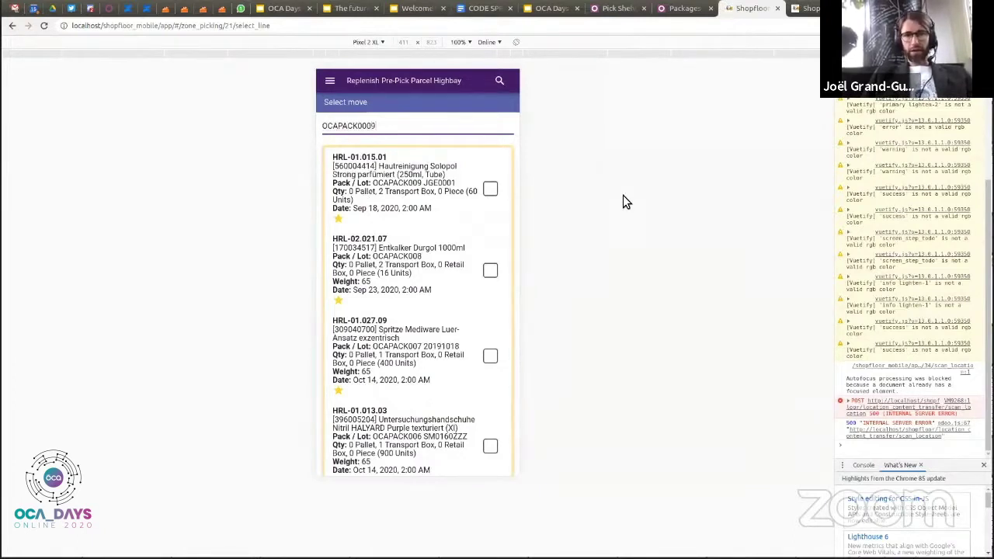
key("Return")
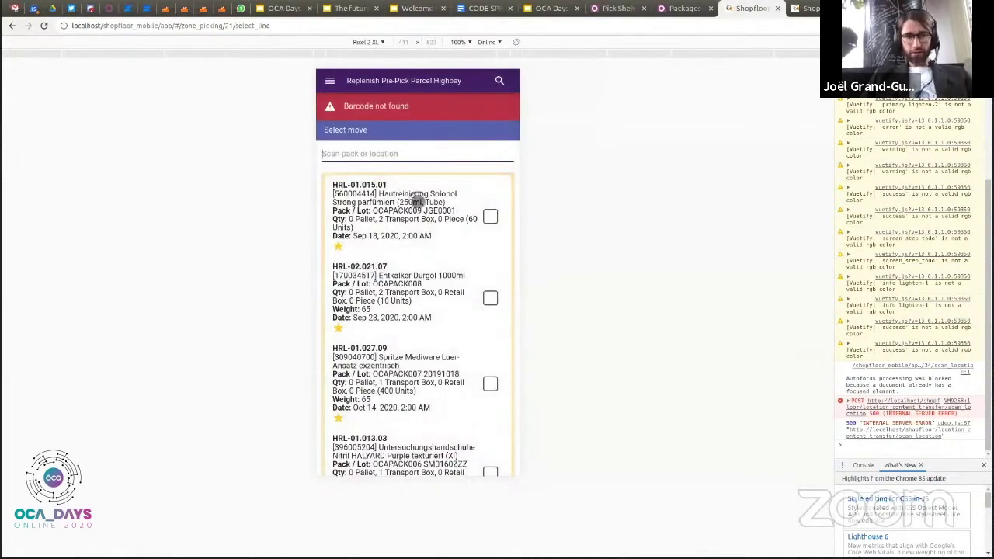
Scan pack OCAPACK009 to select its move from HRL-01.015.01.
left_click(410, 160)
type("OCA")
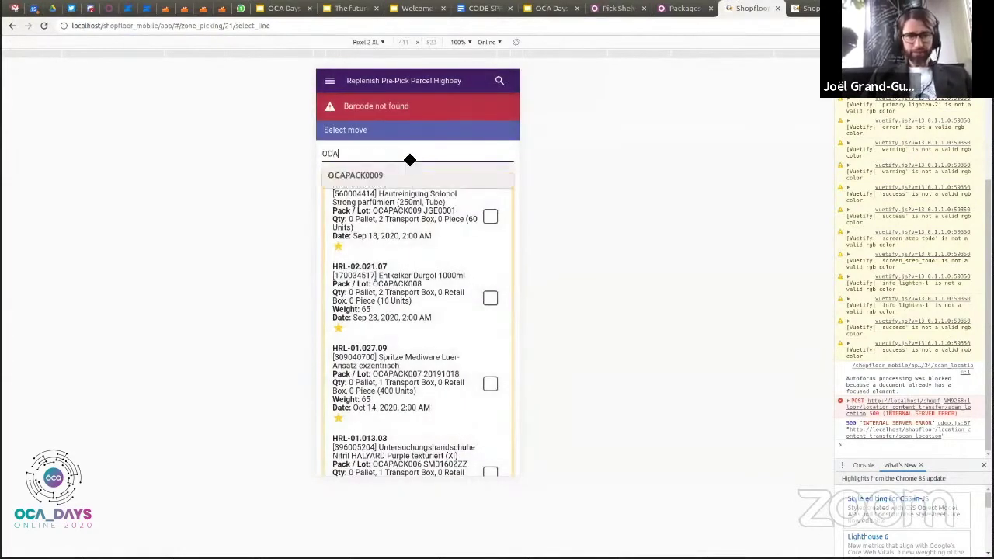
type("PACK")
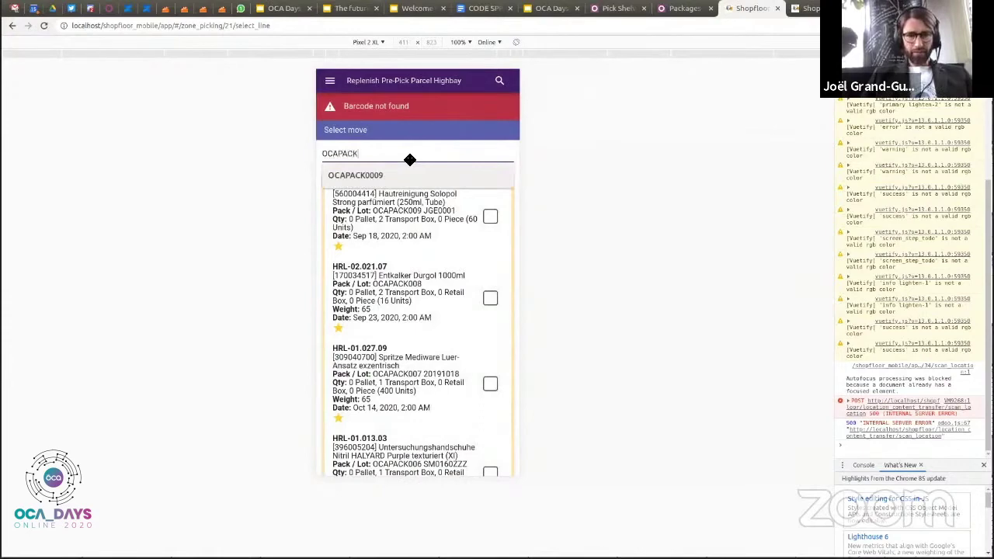
type("00")
key("Return")
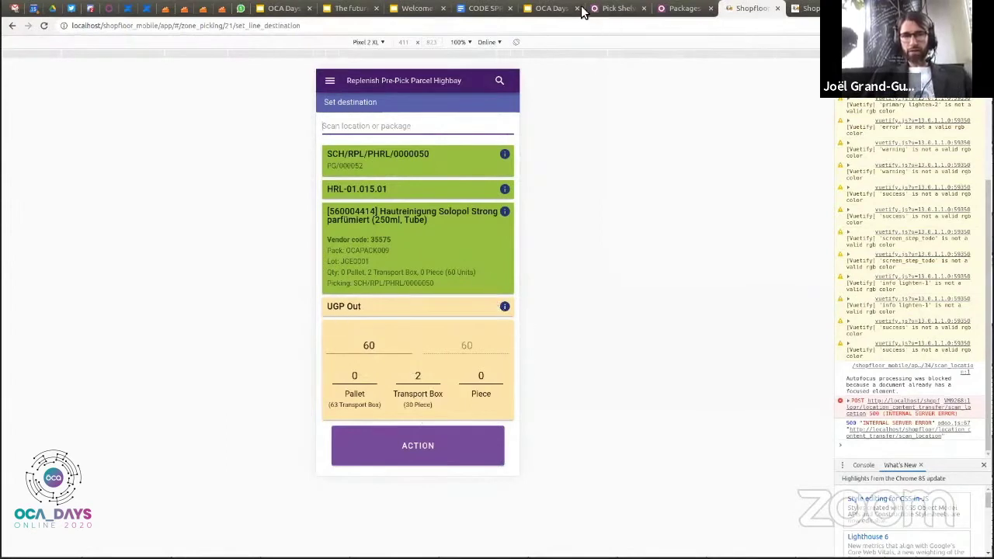
Switch to the OCA Days 2020 Barcode App slides and copy the destination pack name OCADESTPACK03 from the comment on slide 18.
left_click(546, 9)
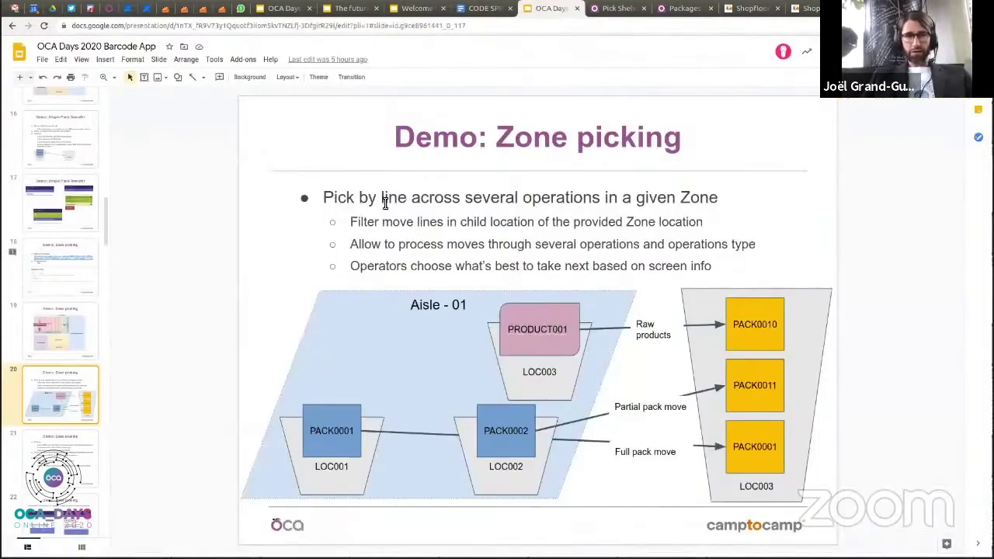
left_click(67, 274)
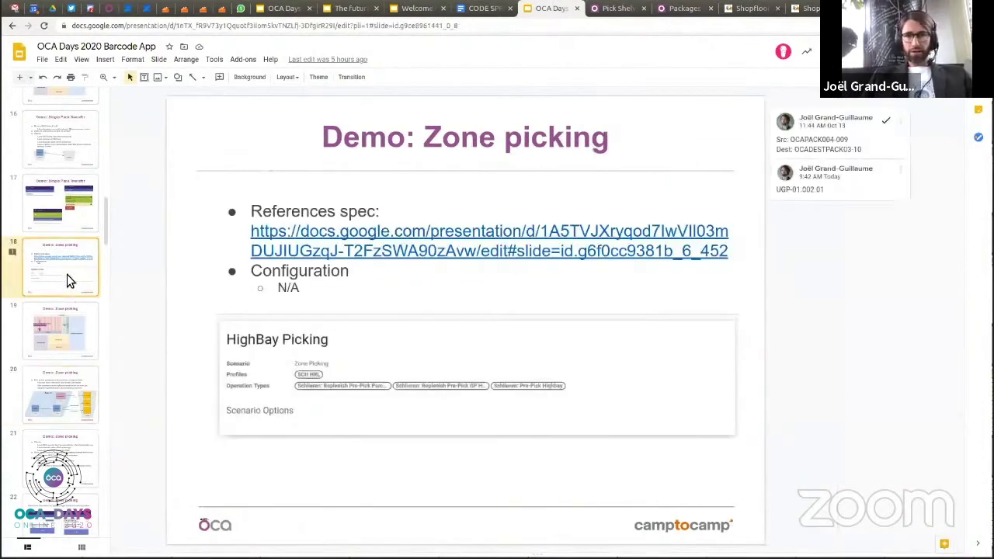
left_click(798, 152)
left_click_drag(785, 150, 843, 155)
key("ctrl+c")
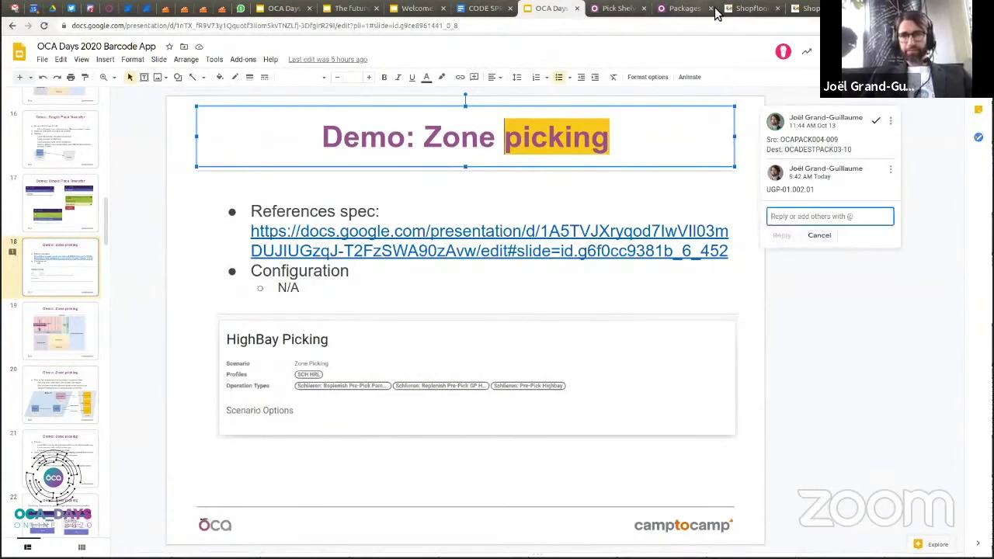
Return to the Shopfloor app and move the pack into destination package OCADESTPACK03.
left_click(739, 9)
key("ctrl+v")
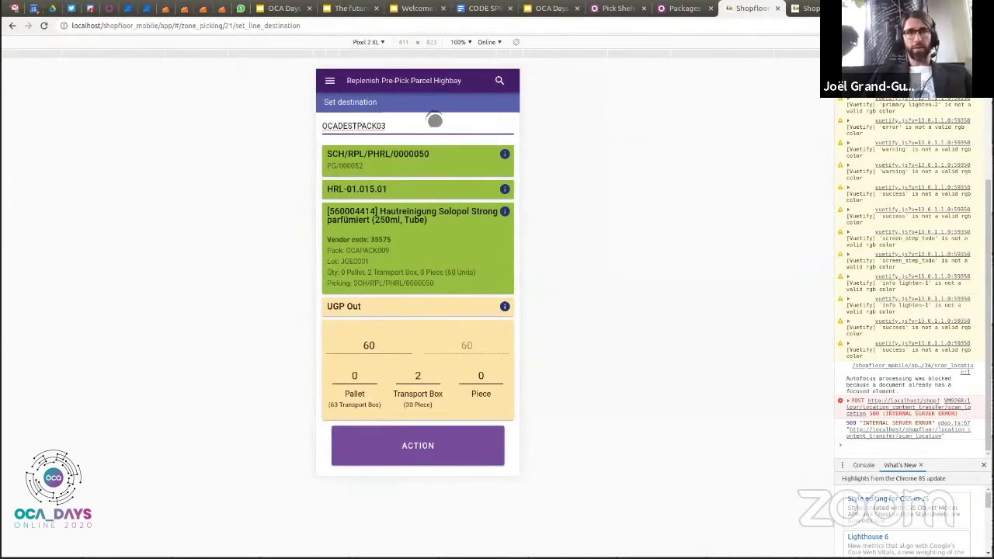
key("Return")
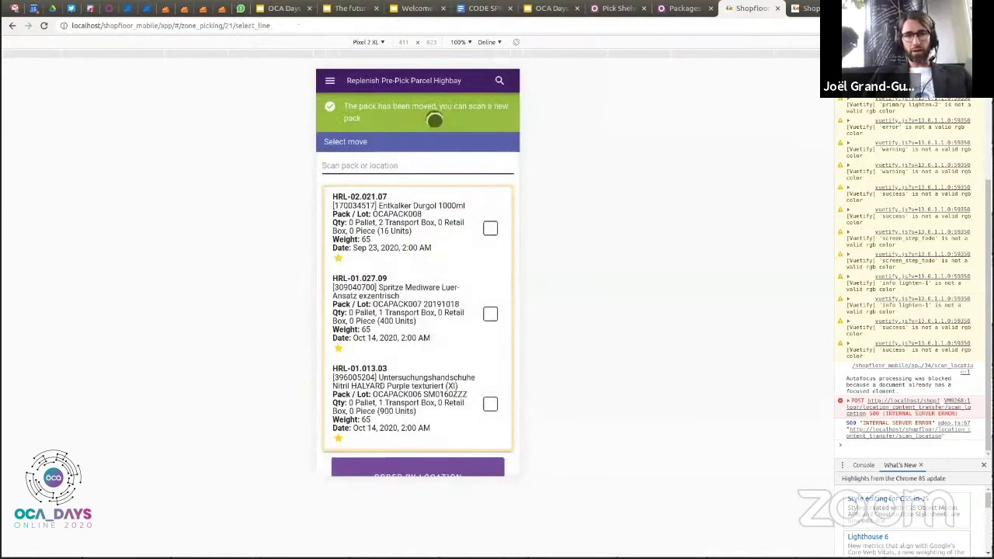
Select the Entkalker Durgol 1000ml move from HRL-02.021.07 and move its pack into destination package OCADESTPACK04.
left_click(491, 229)
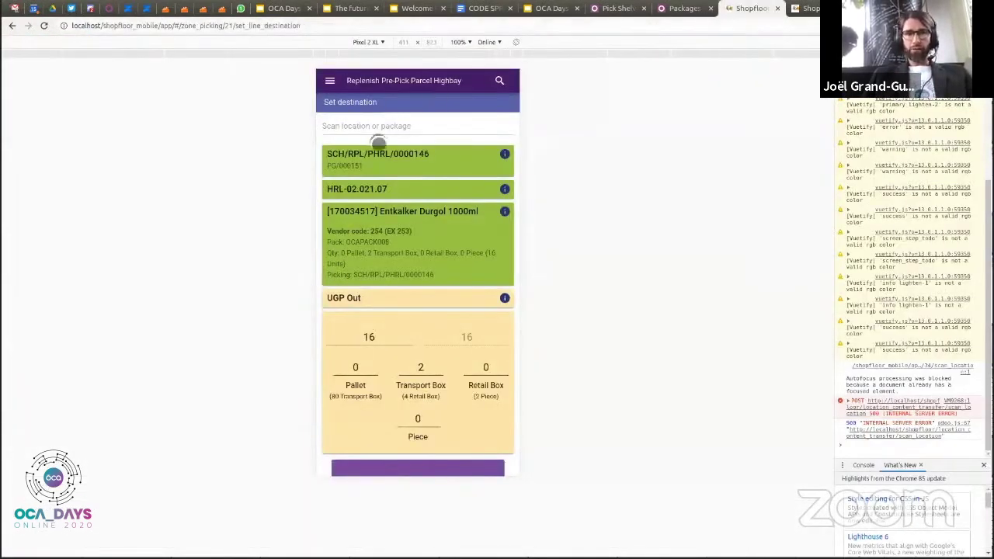
left_click(388, 132)
type("OCADESTPACK0")
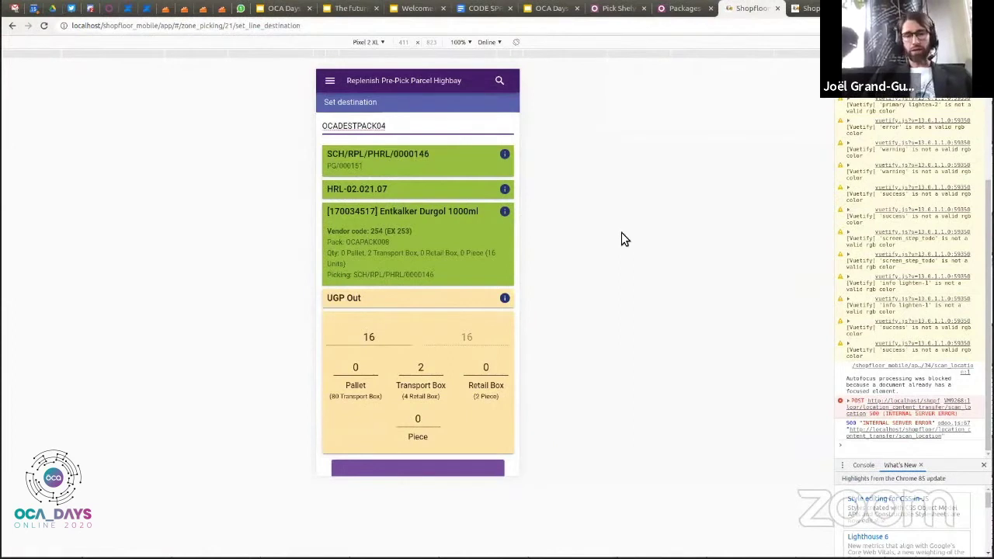
scroll(395, 368, "down", 1)
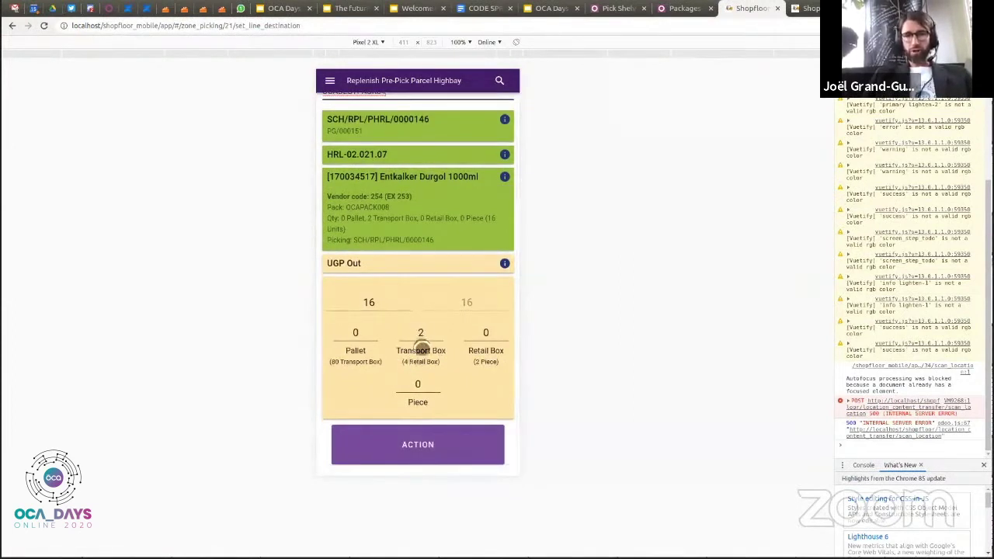
scroll(420, 350, "up", 1)
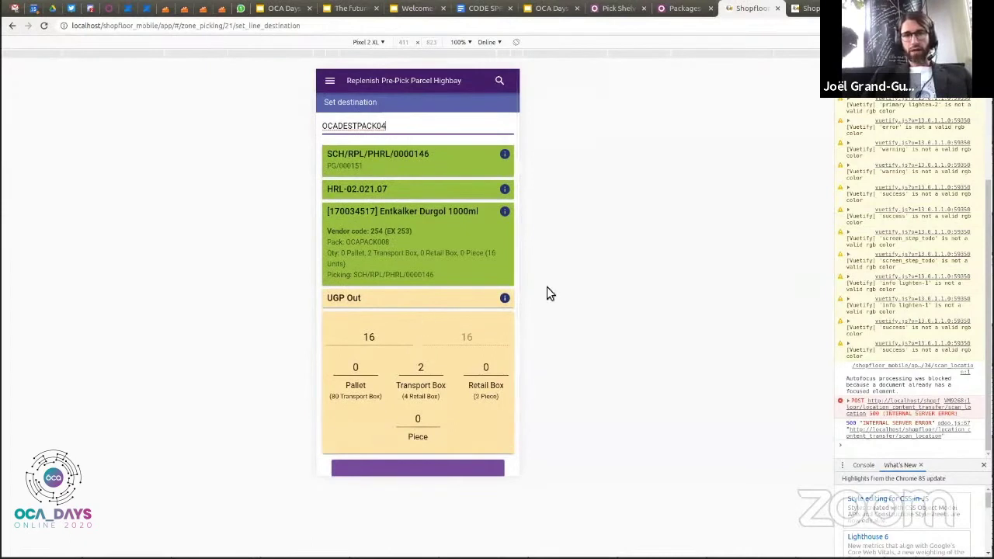
scroll(475, 320, "down", 1)
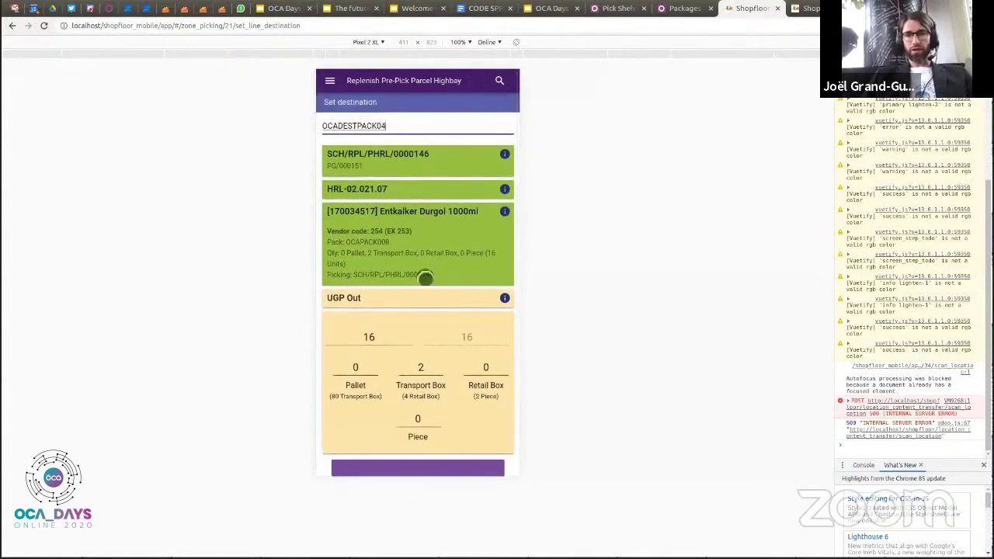
key("Return")
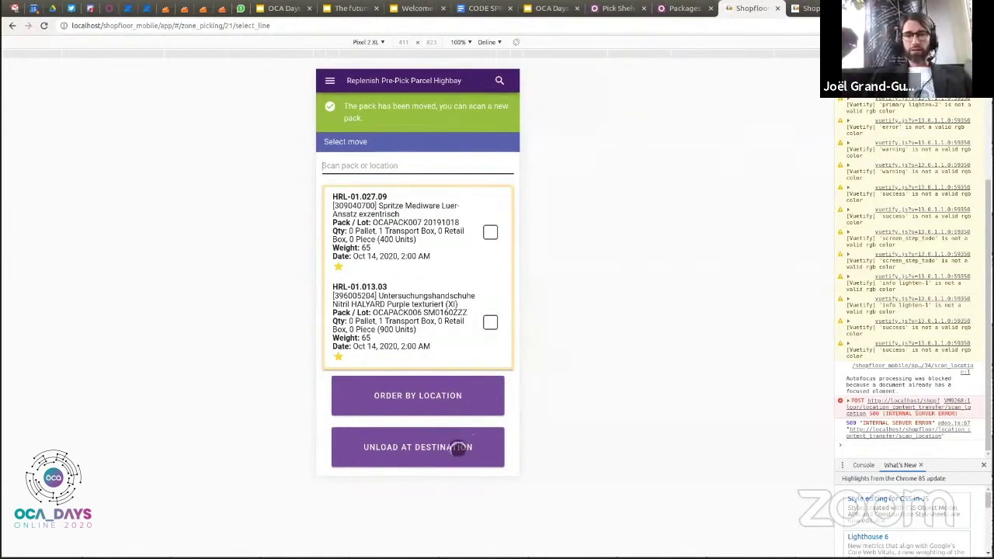
Start unloading at destination and expand the contents of OCADESTPACK03 and OCADESTPACK04.
left_click(458, 448)
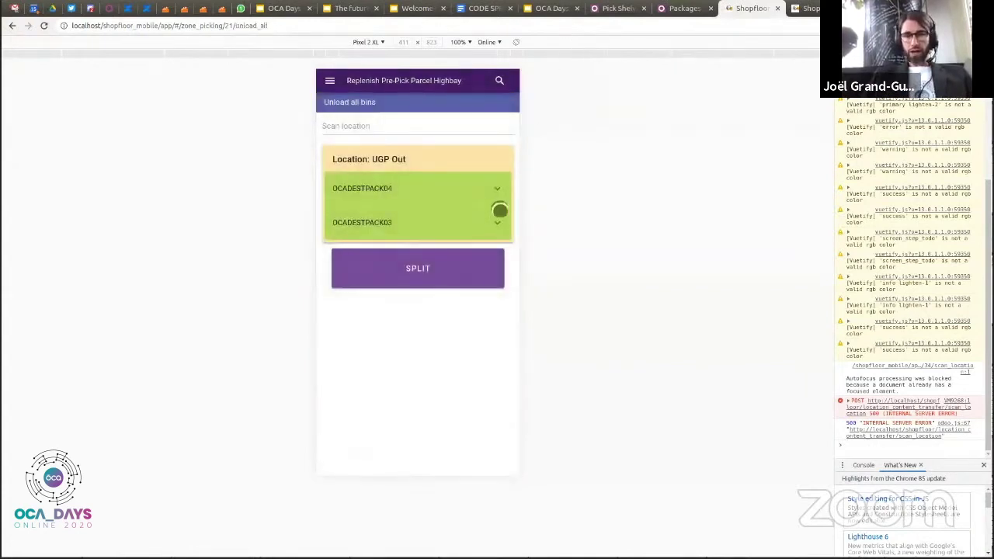
left_click(499, 223)
left_click(499, 196)
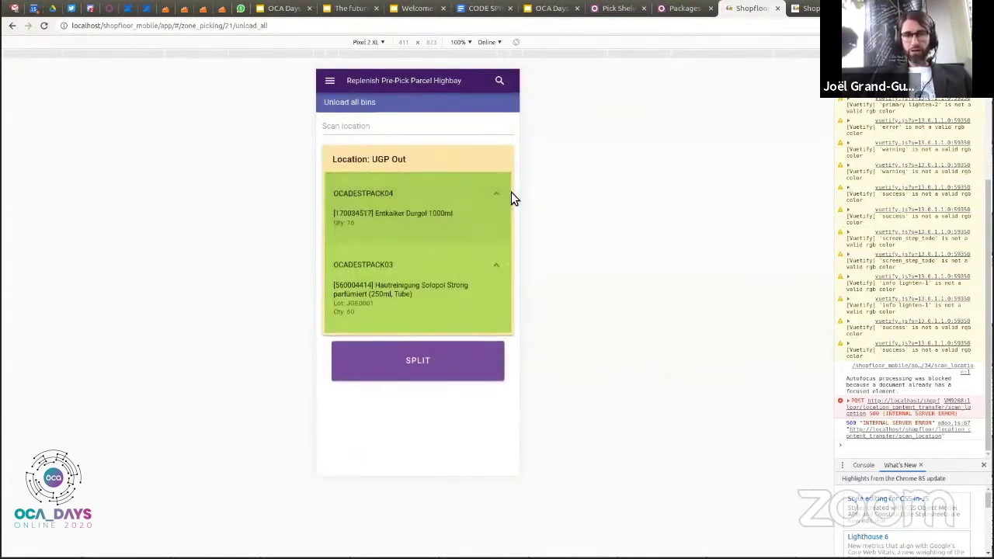
Switch to the Google Slides deck and copy the location UGP-01.002.01 from the comment on slide 18.
key("ctrl+Page_Up")
key("ctrl+Page_Up")
key("ctrl+Page_Up")
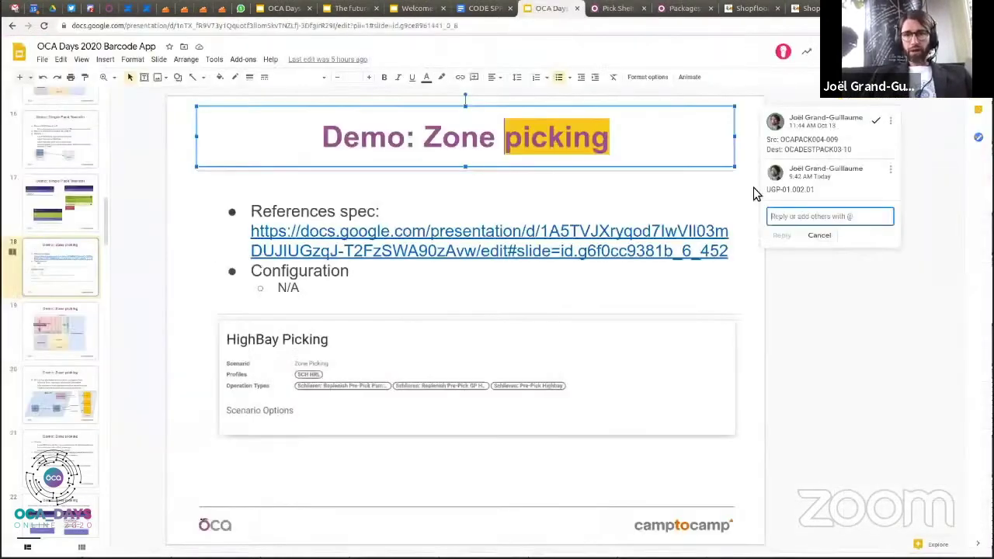
left_click_drag(814, 189, 770, 194)
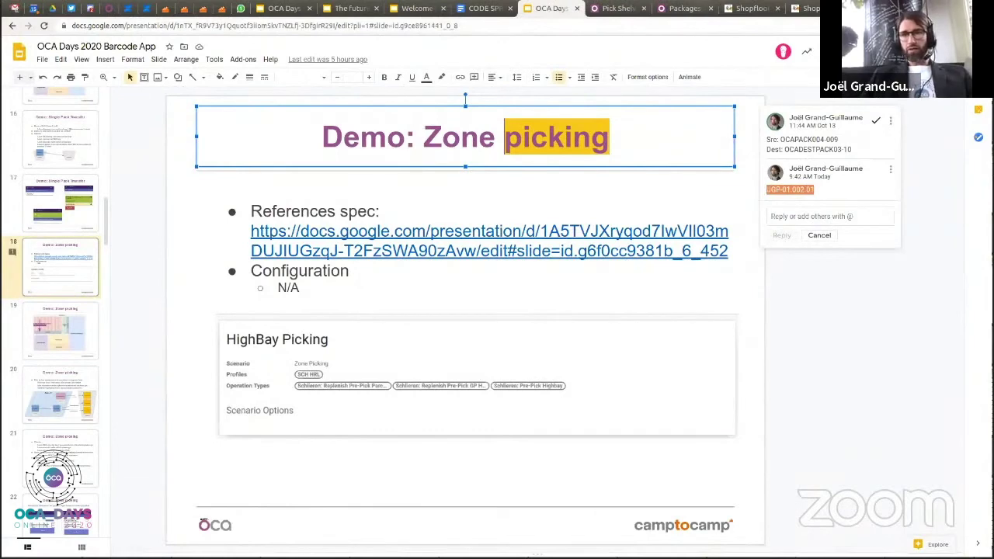
key("ctrl+c")
Return to the Shopfloor app and unload all bins at location UGP-01.002.01.
key("ctrl+Page_Down")
key("ctrl+Page_Down")
key("ctrl+Page_Down")
left_click(405, 125)
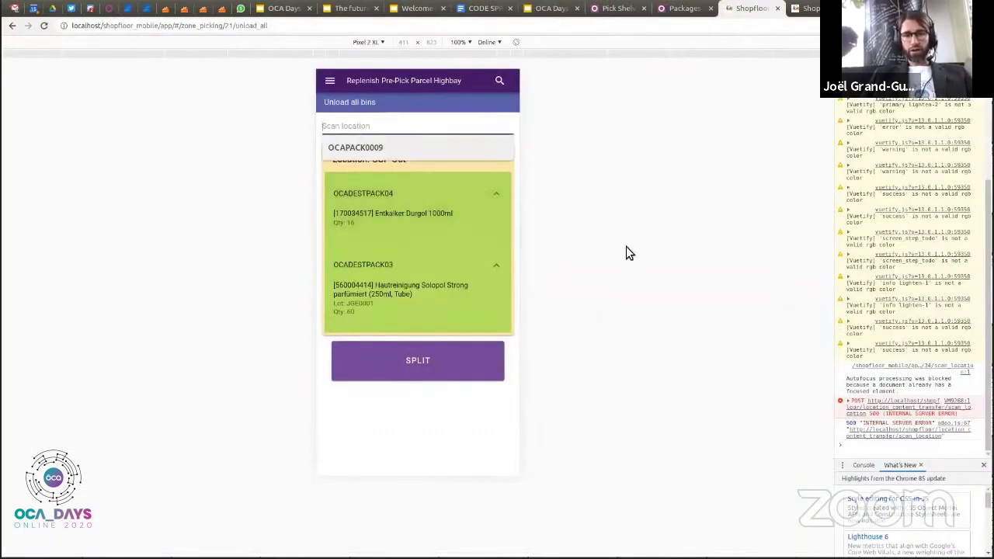
key("ctrl+v")
key("Return")
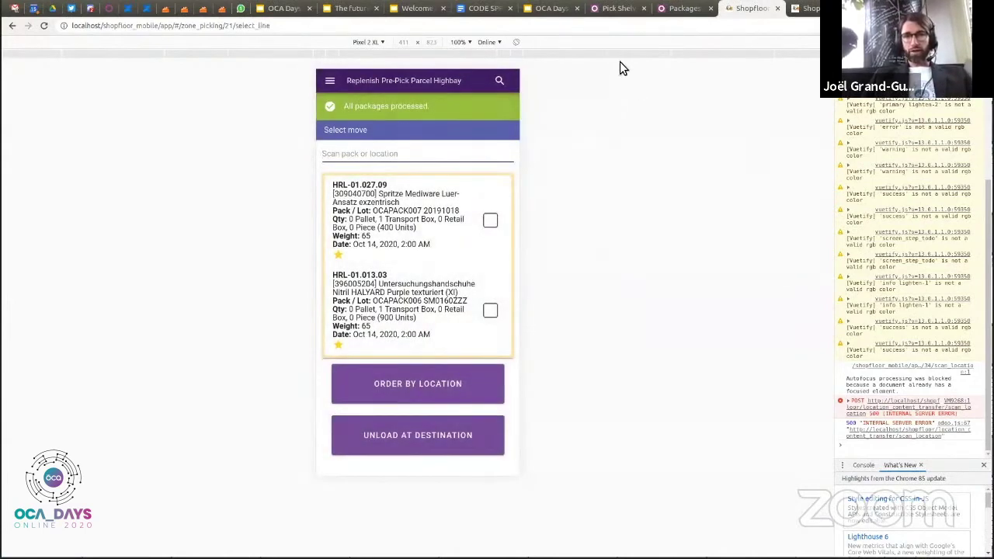
Switch to the Google Slides deck and show slide 19 with the zone picking warehouse layout.
left_click(530, 10)
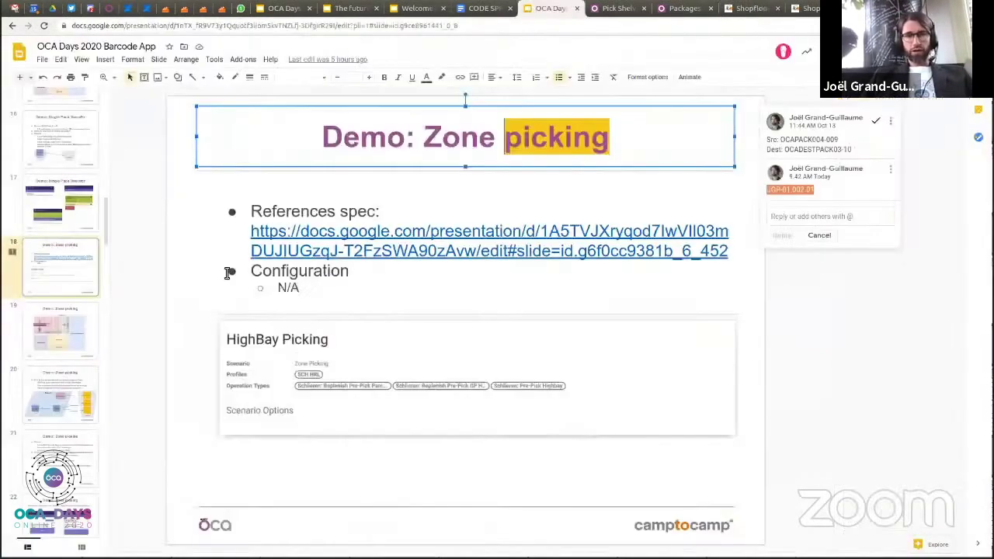
left_click(52, 349)
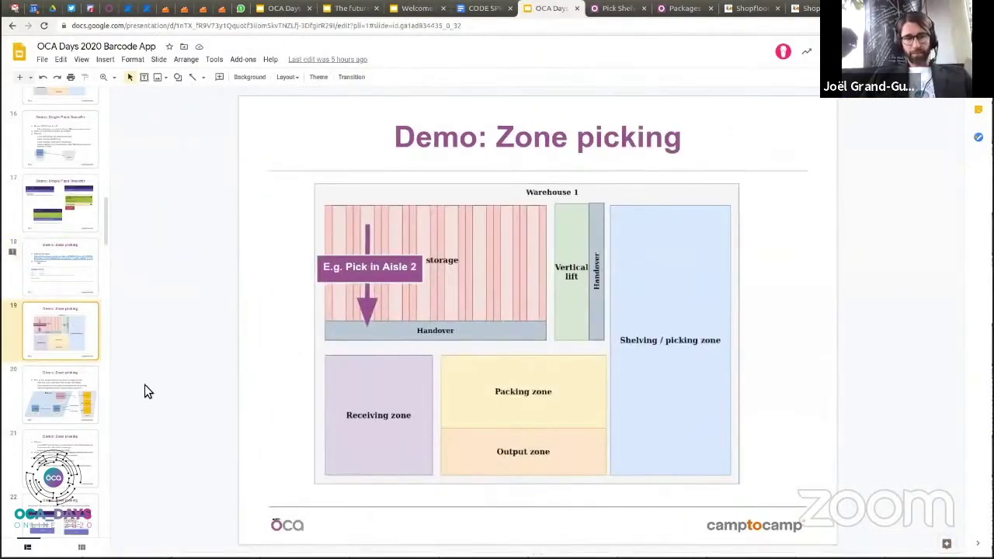
Step through the remaining zone picking slides from slide 20 up to the "Demo: Location Content Transfer" slide.
left_click(74, 384)
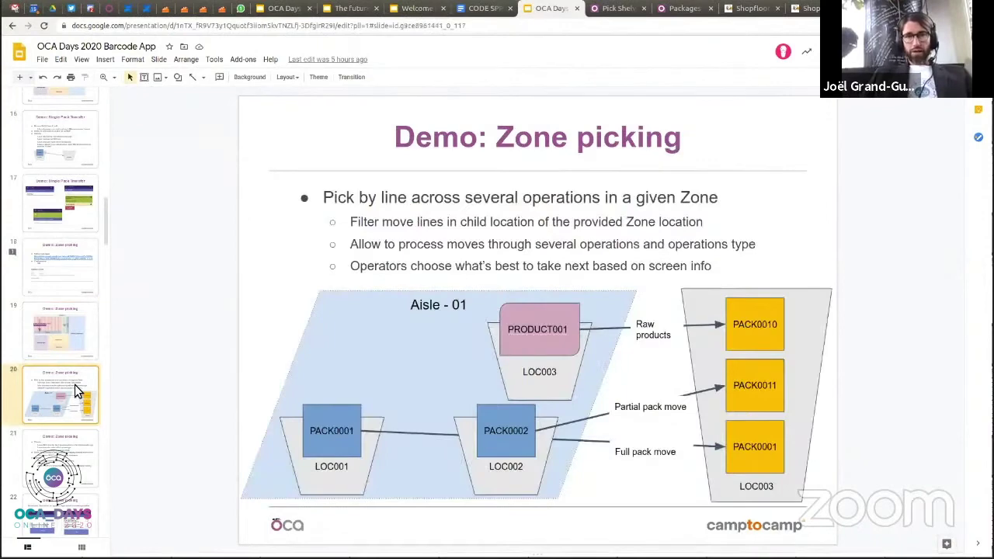
key("Down")
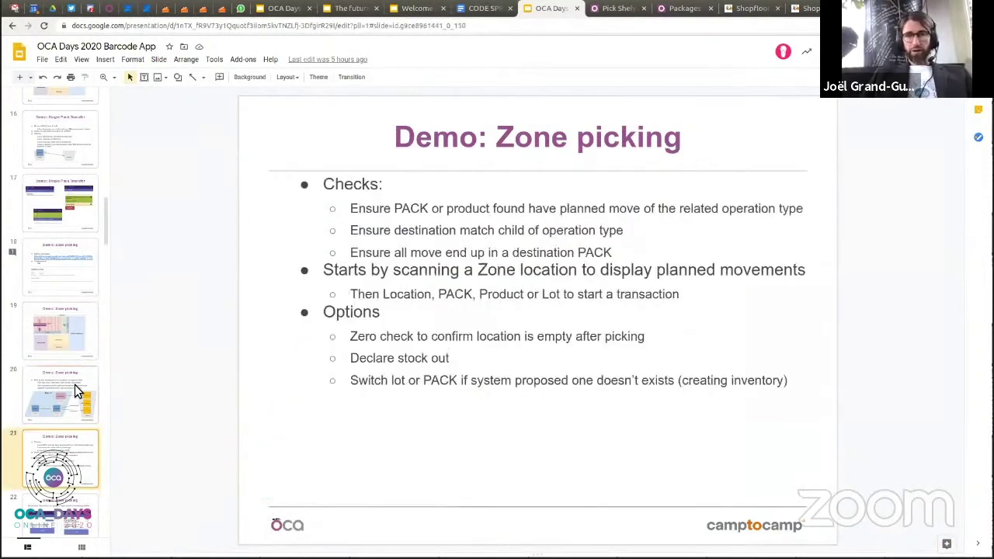
key("Down")
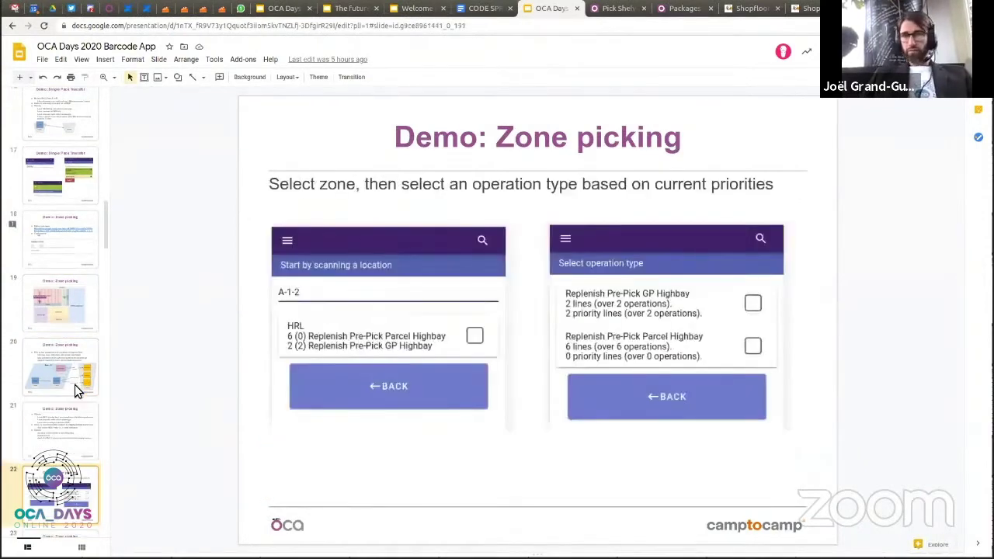
key("Down")
key("Down")
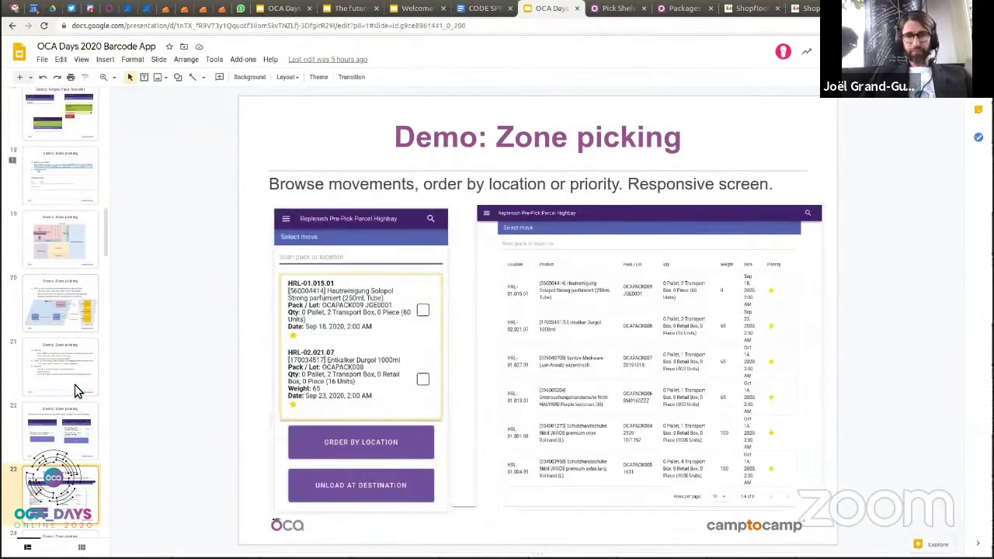
key("Down")
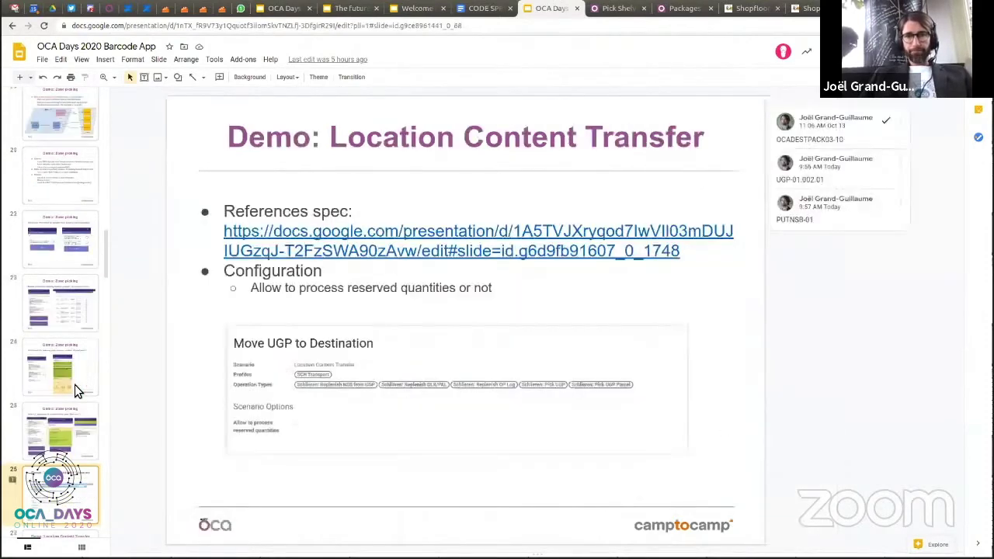
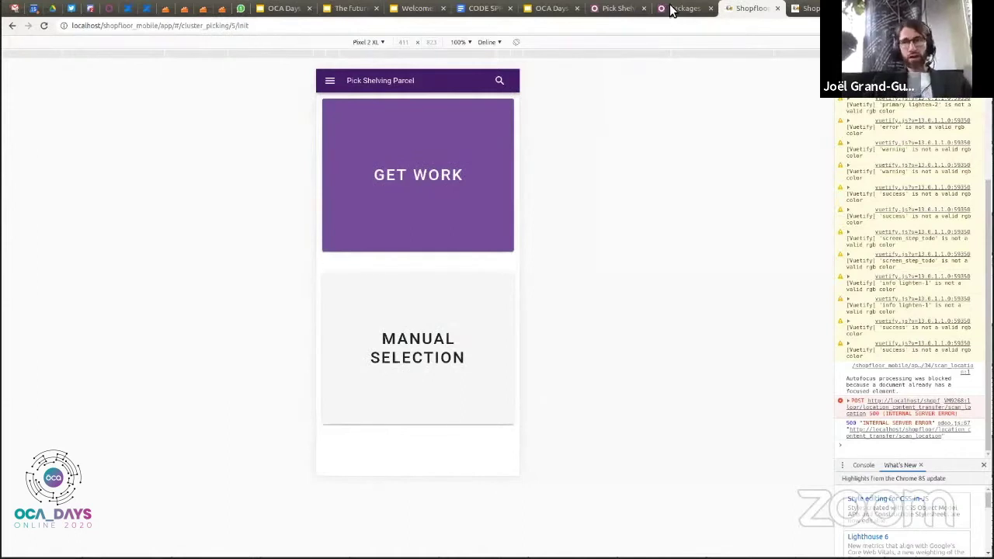
Check the Pick Shelving Parcel menu settings in Odoo, return to the Shopfloor app, and get and start a cluster picking batch.
left_click(611, 8)
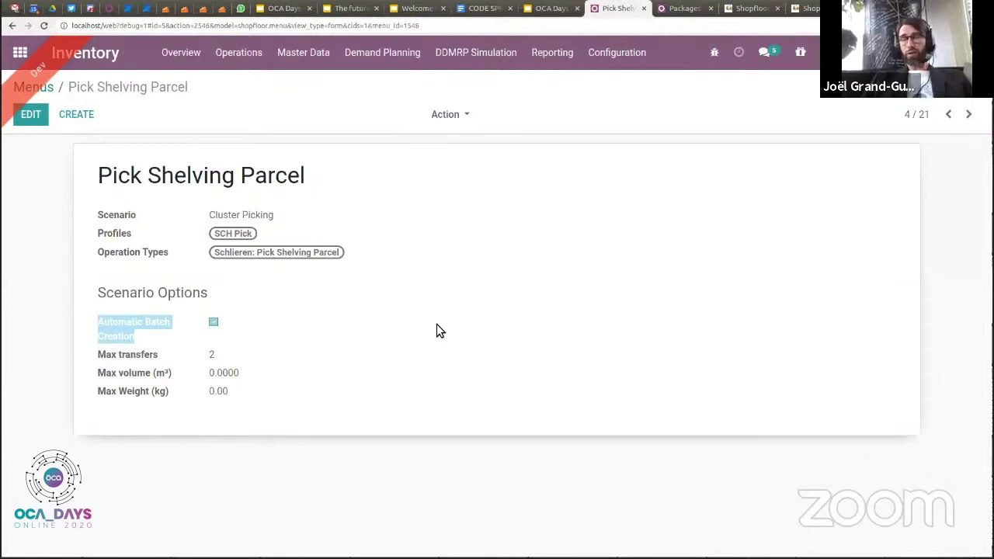
left_click(749, 9)
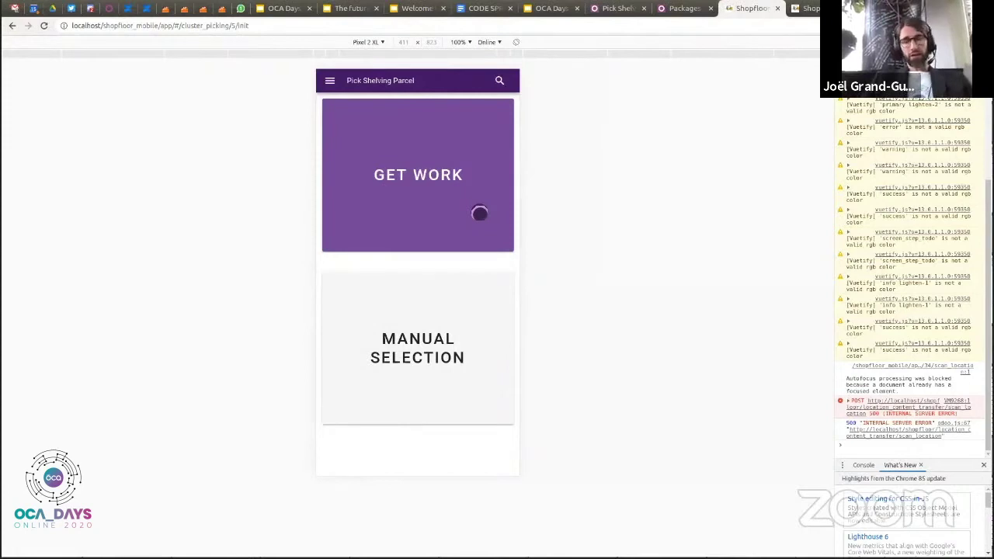
left_click(480, 212)
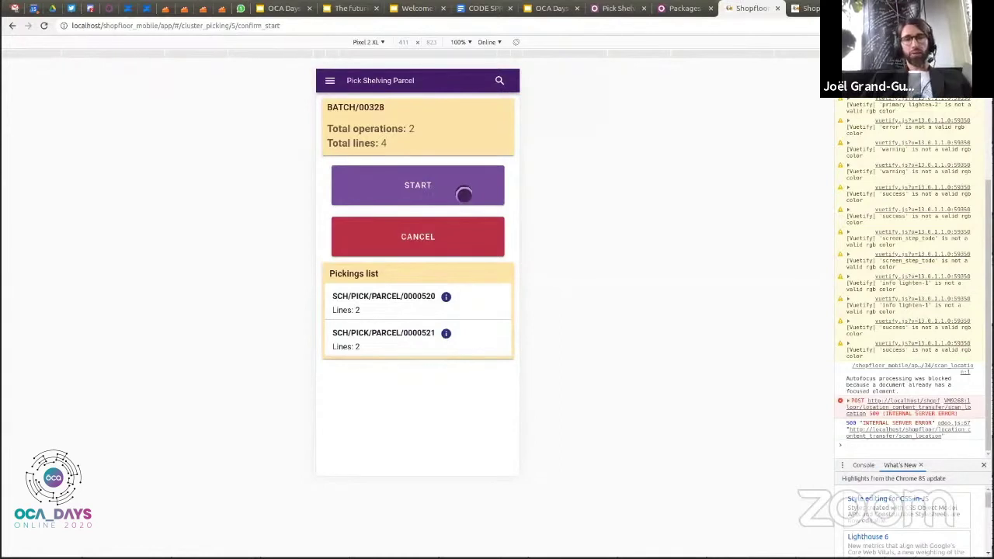
left_click(464, 194)
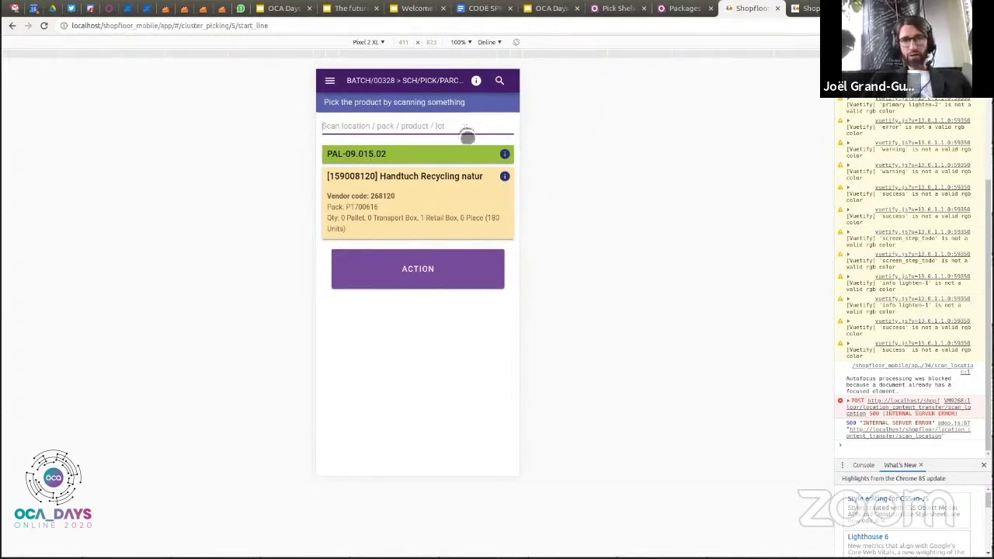
Scan location PAL-09.015.02 to pick the Handtuch Recycling natur line.
type("PAL-")
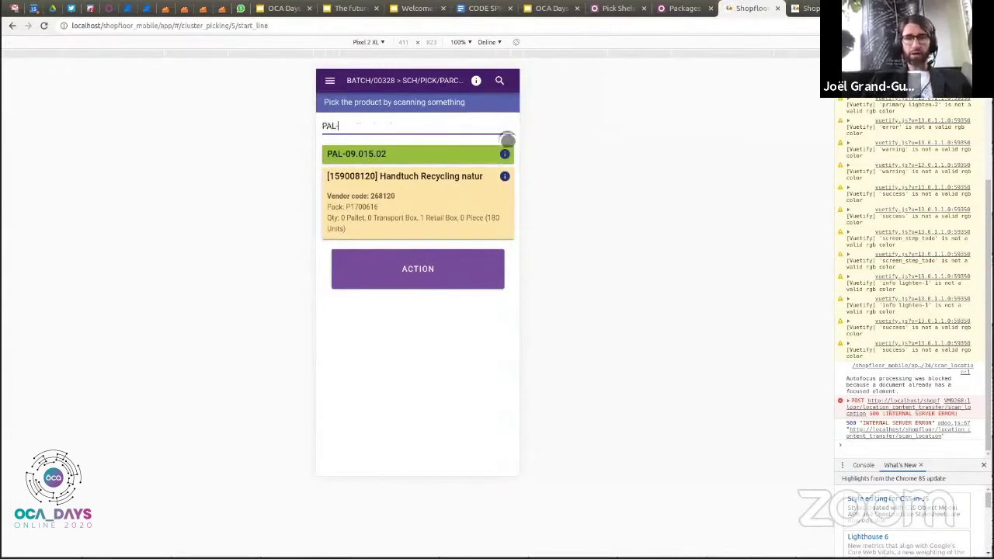
type("09.01")
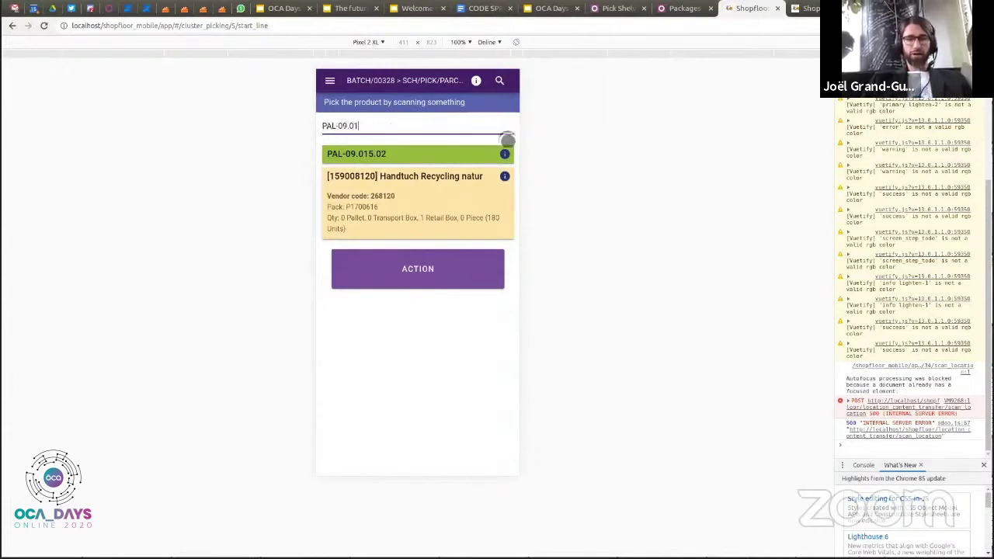
type("5.02")
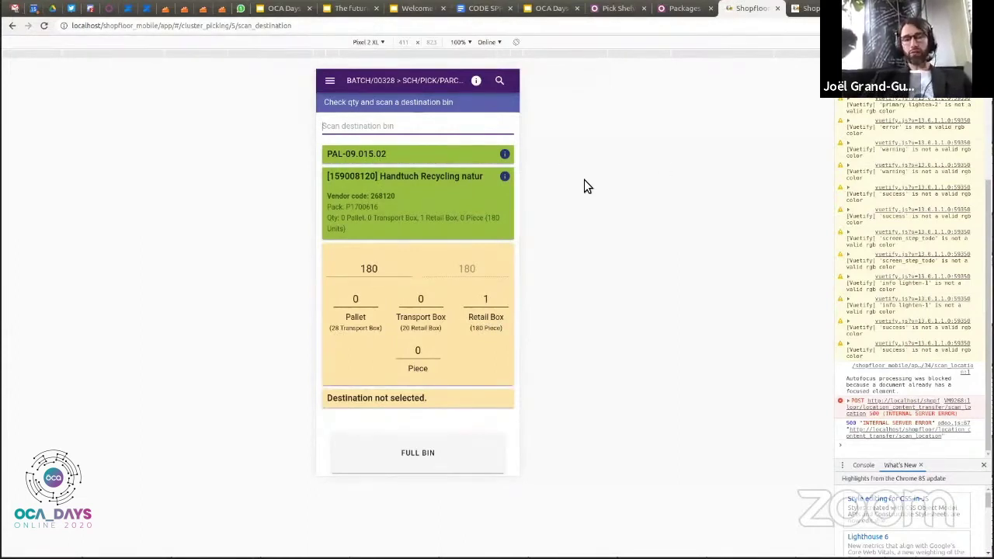
Try OCACPACK003 as the destination bin, and put the Handtuch Recycling natur into bin OCACPACK004 instead.
type("OCACPACK003")
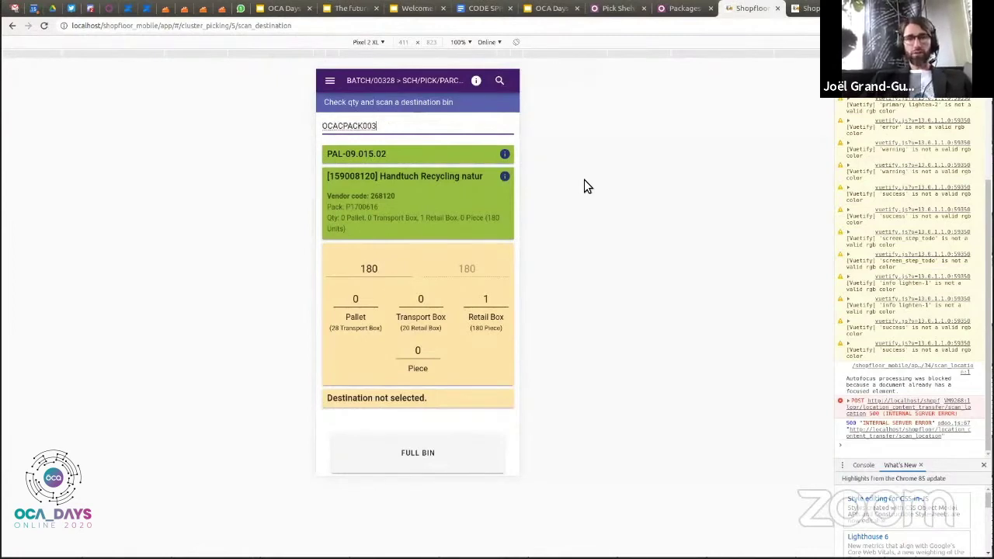
key("Return")
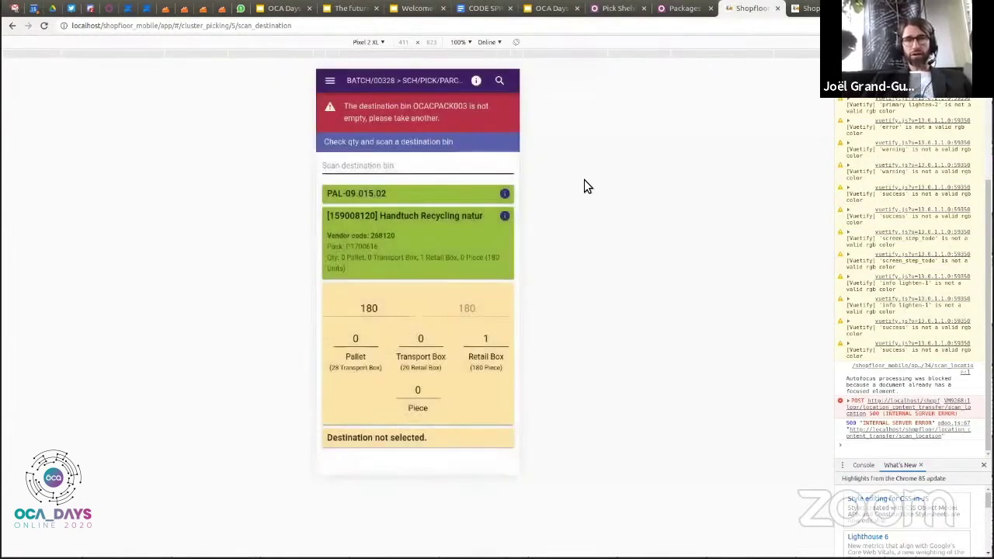
type("OCACPACK004")
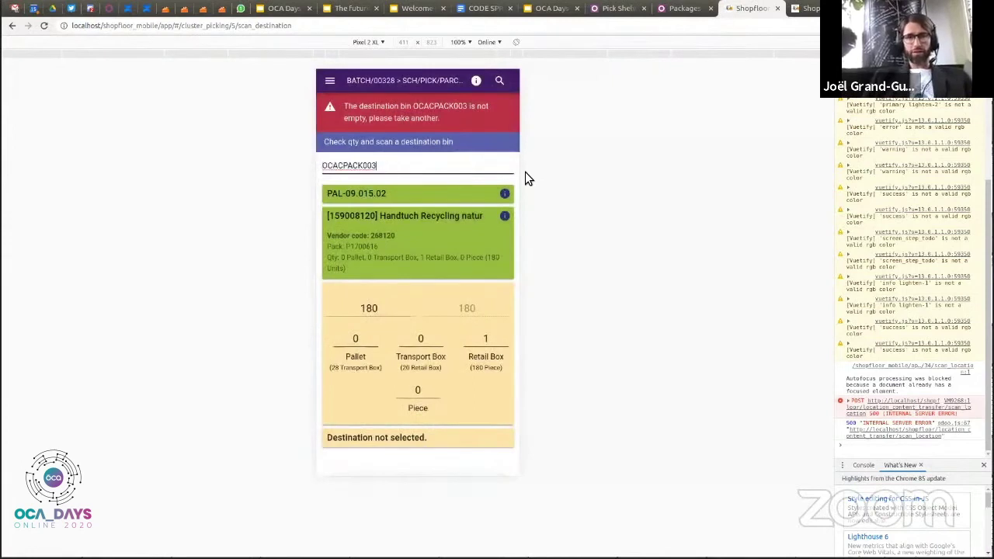
key("Return")
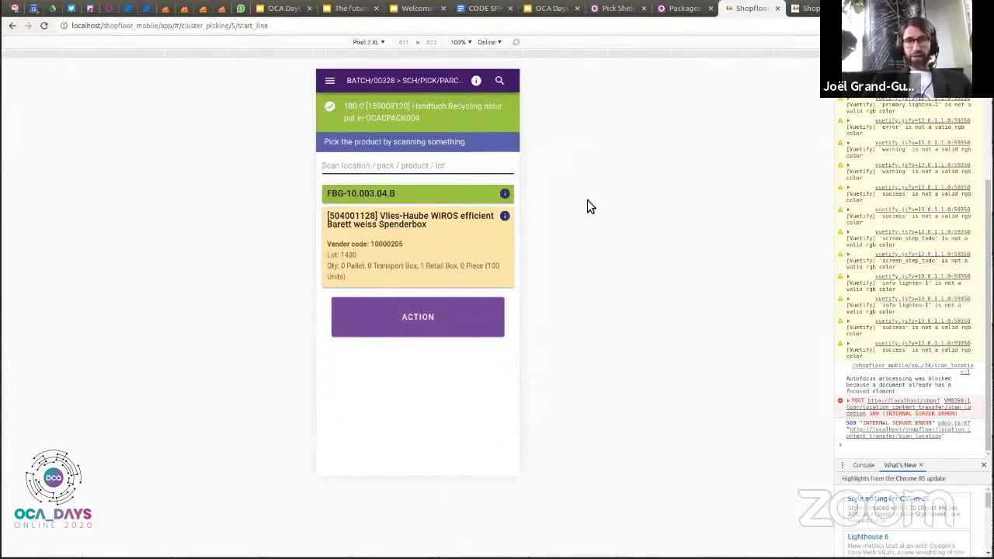
Scan location FBG-10.003.04.B to pick the Vlies-Haube WIROS line.
type("FB")
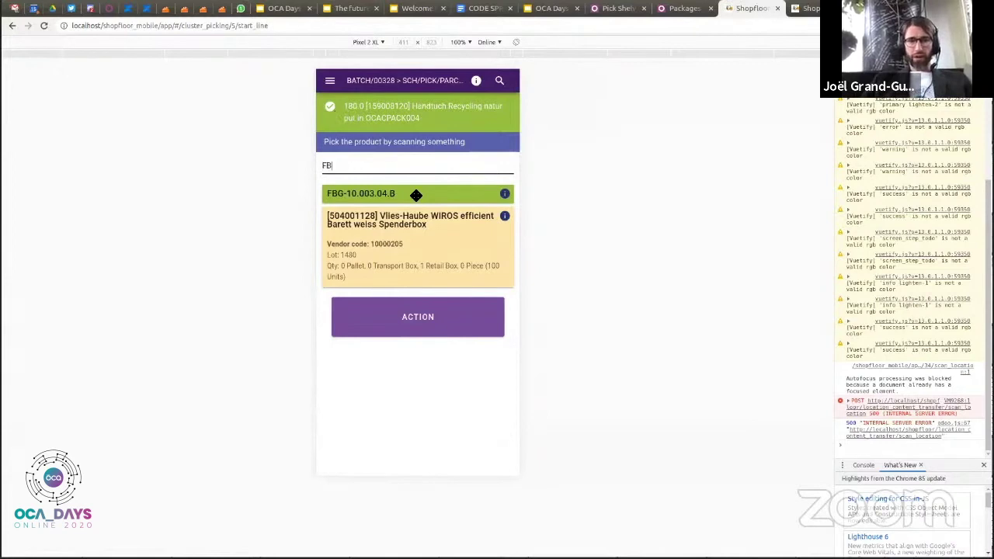
type("G-10.")
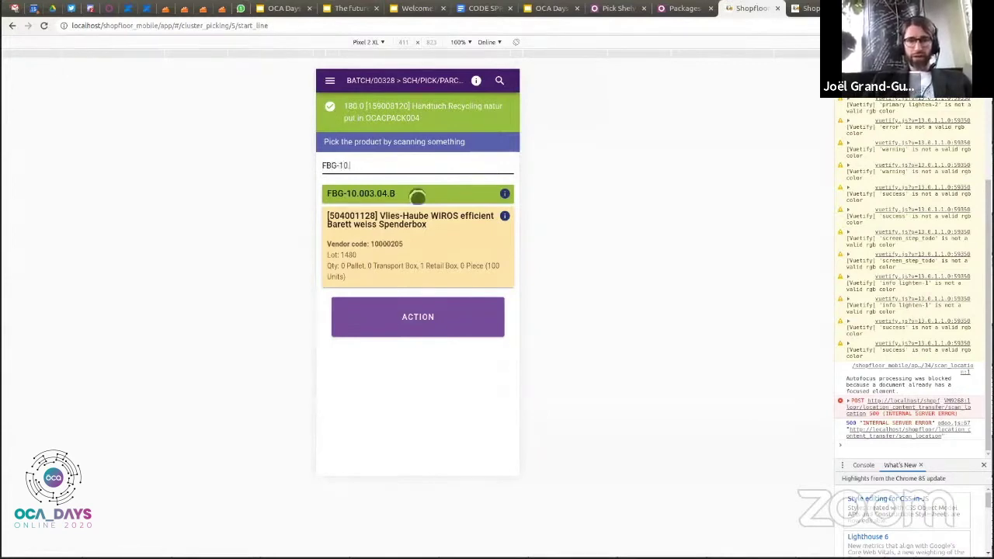
type("003.0")
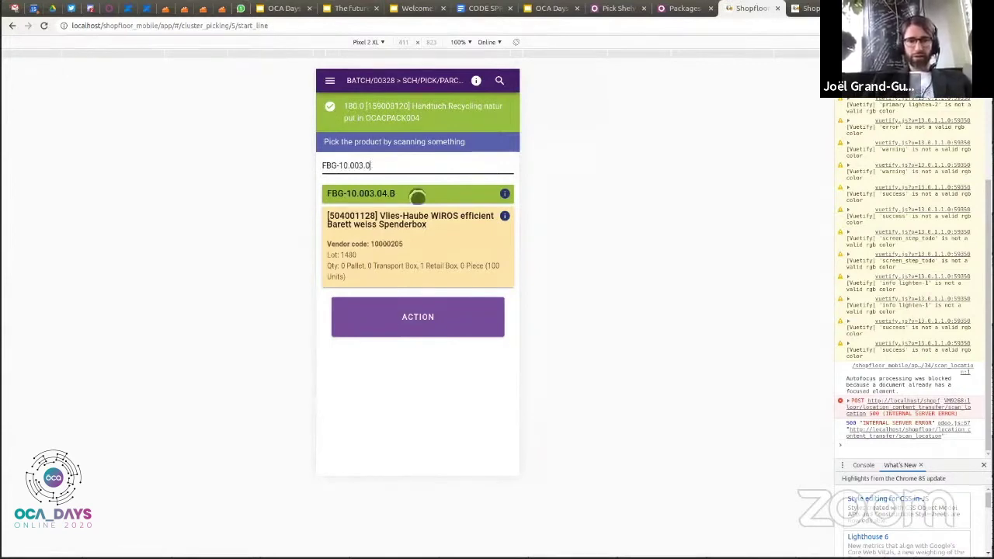
type("4.B")
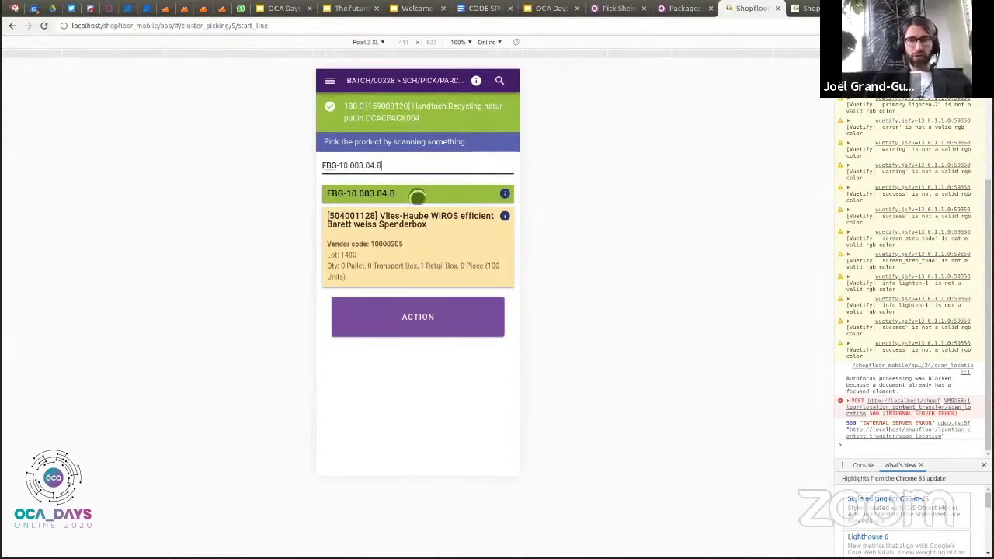
key("Return")
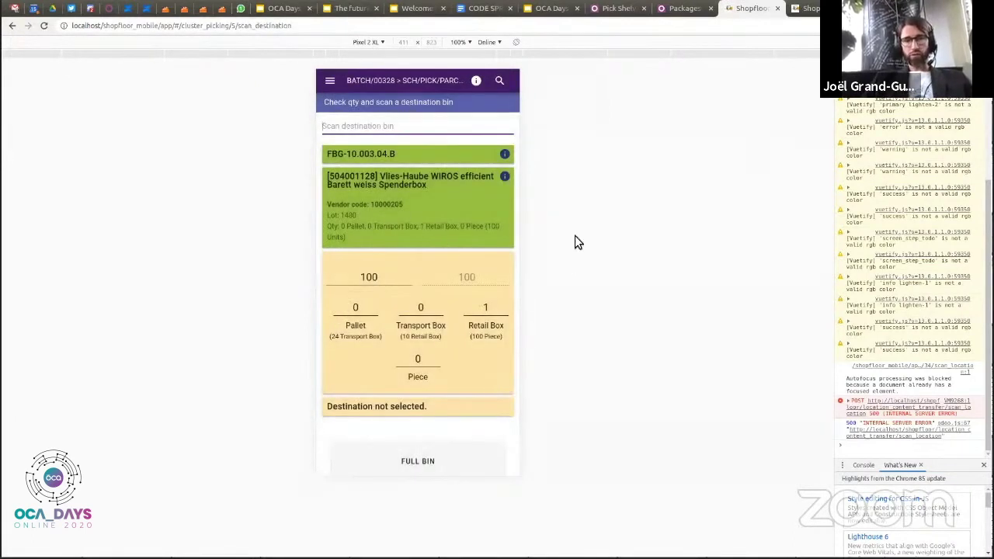
Put the full Vlies-Haube WIROS quantity into destination bin OCACPACK005.
type("OCACPACK003")
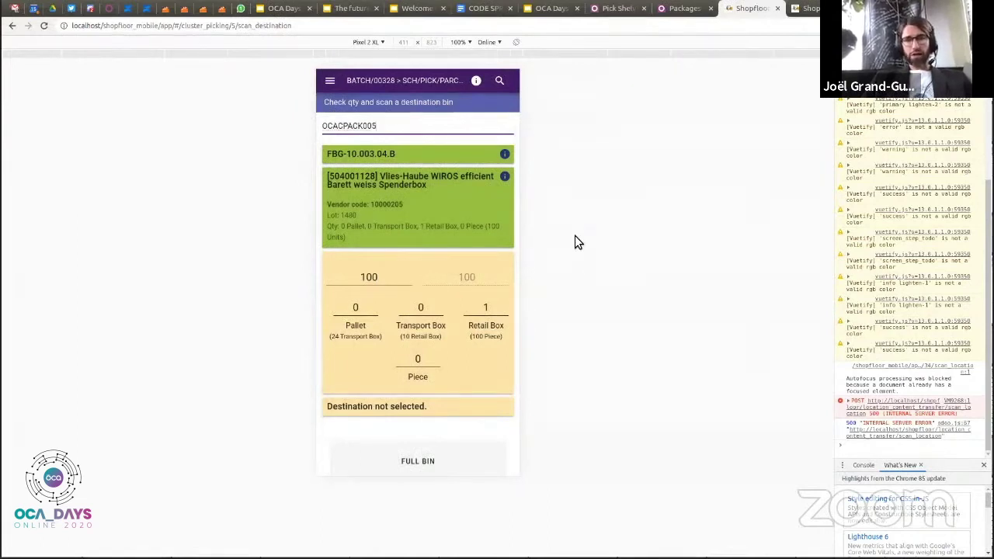
key("BackSpace")
type("5")
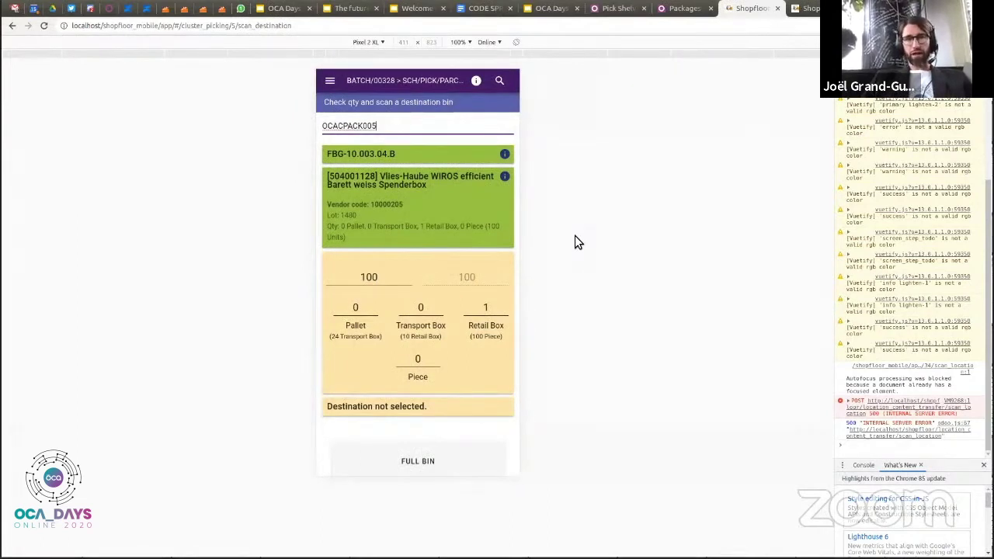
key("Return")
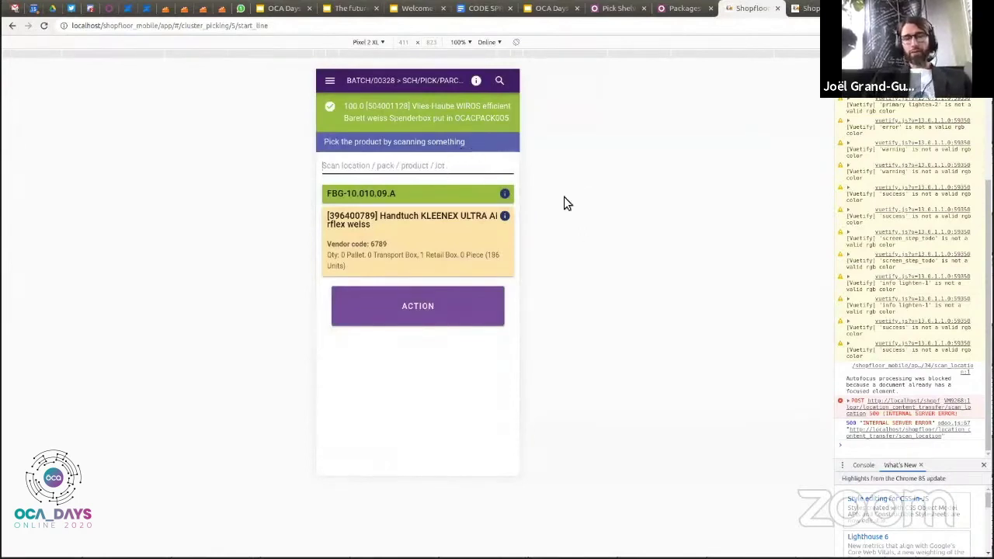
Scan location FBG-10.010.09.A to pick the Handtuch KLEENEX ULTRA Airflex line.
type("FBG-10.010.09")
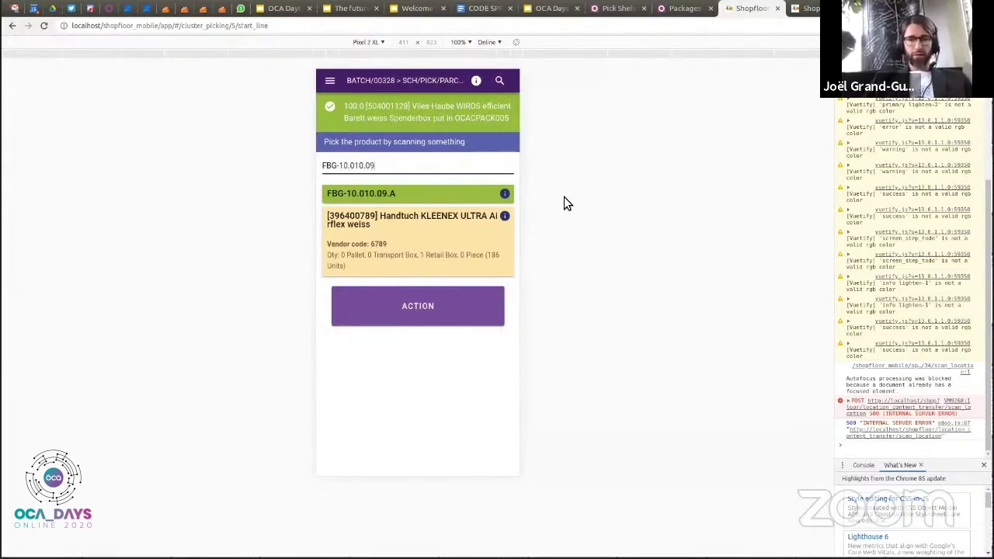
type(".A")
key("Return")
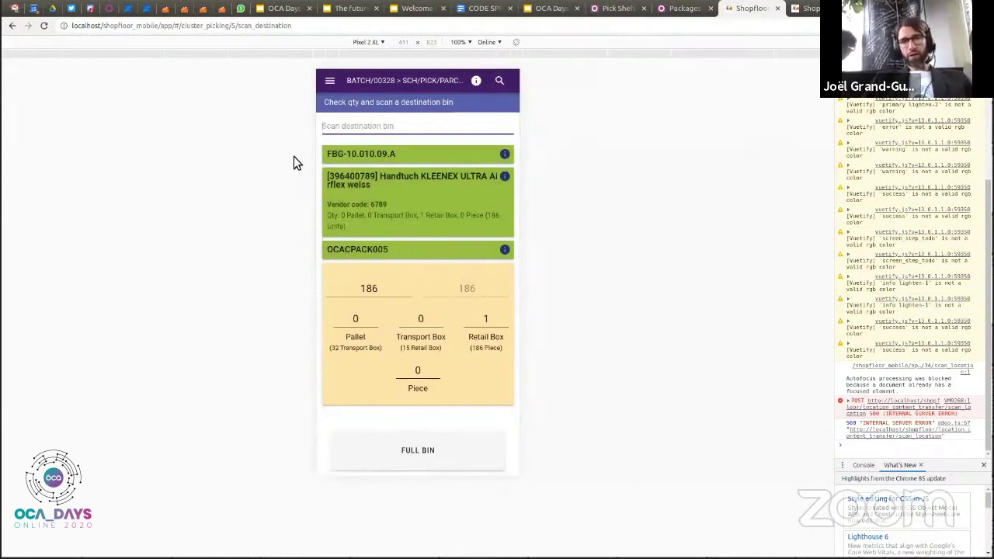
Put the full Handtuch KLEENEX ULTRA Airflex quantity into destination bin OCACPACK005.
type("OCACPACK003")
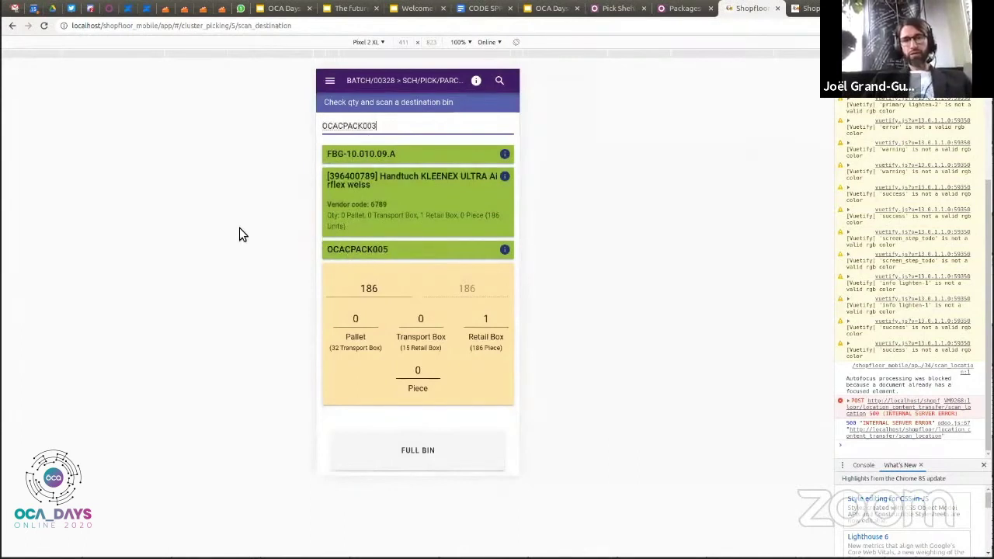
key("BackSpace")
type("5")
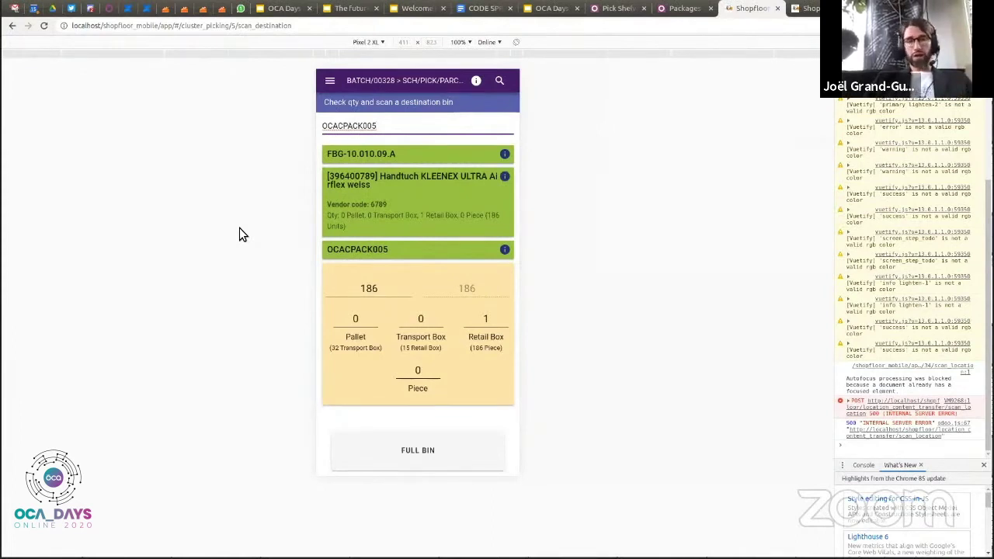
key("Return")
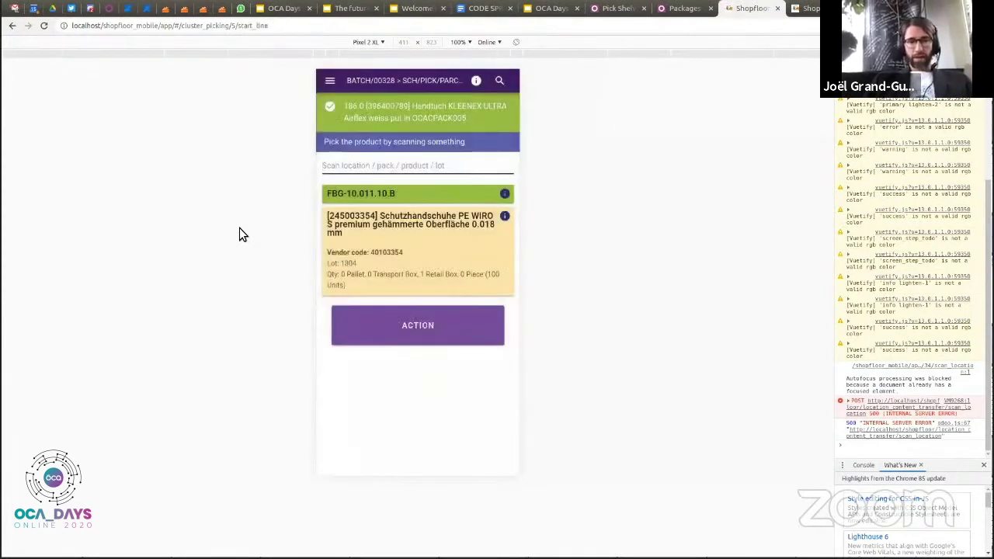
Try to scan the glove line's source location as FBG-10-011.10.B.
type("FBG-10")
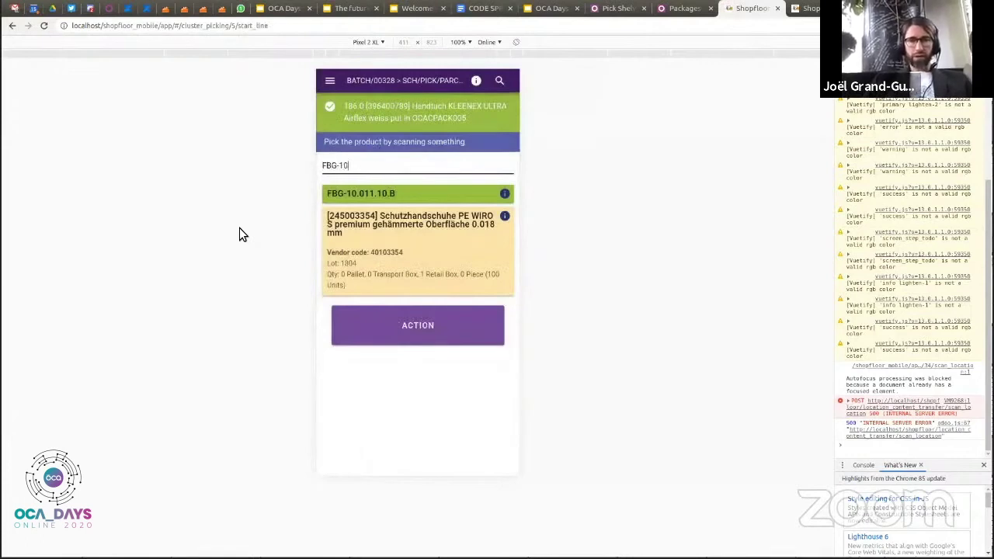
type("-011.10.B")
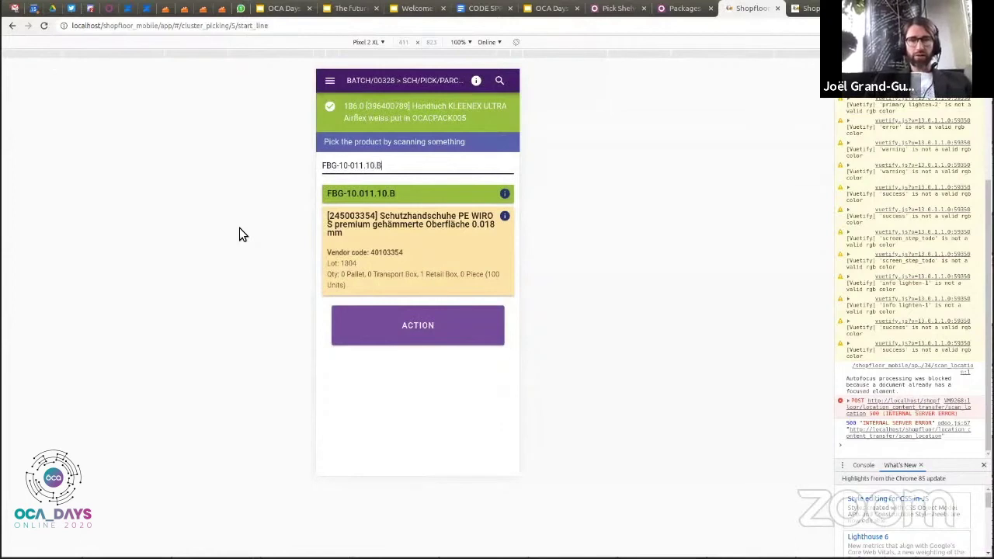
key("Return")
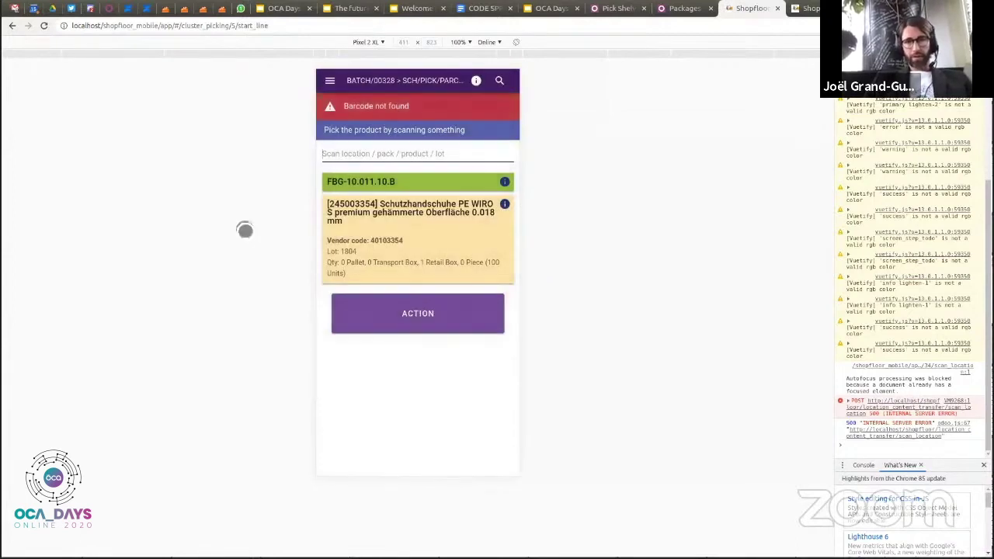
Scan location FBG-10.011.10.B to pick the Schutzhandschuhe PE WIROS glove line.
left_click(372, 158)
type("FBG")
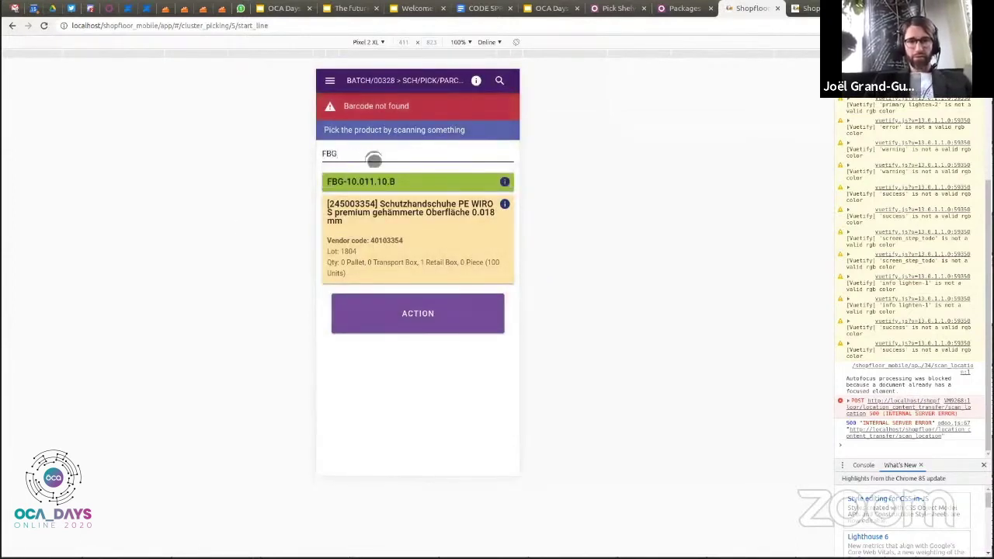
type("-10.011.10.B")
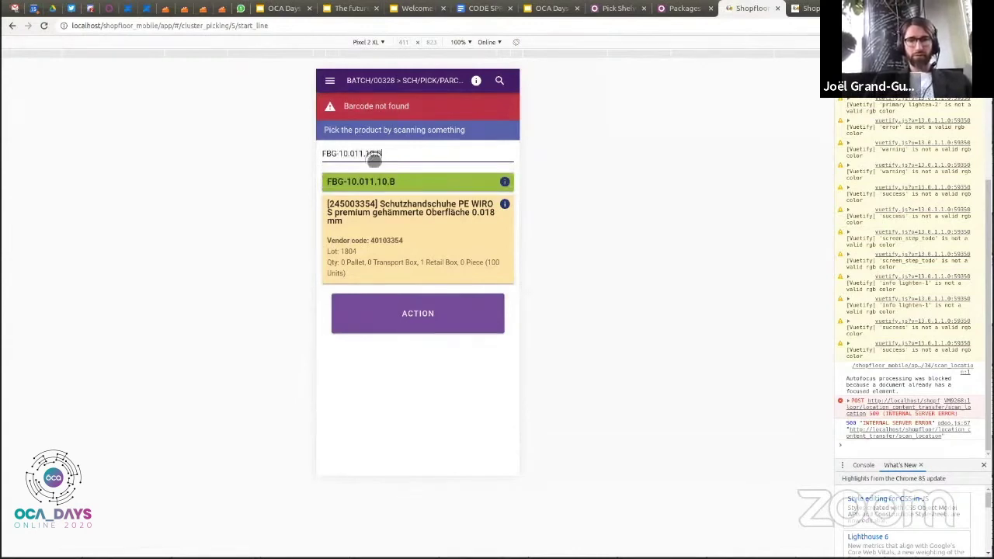
key("Return")
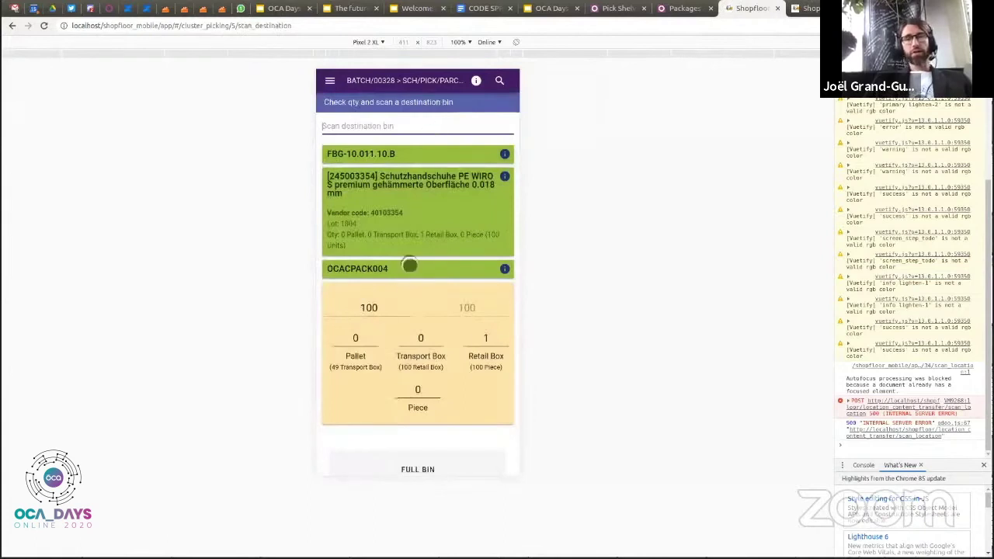
Put the full Schutzhandschuhe PE WIROS quantity into destination bin OCACPACK006.
type("OCACPACK003")
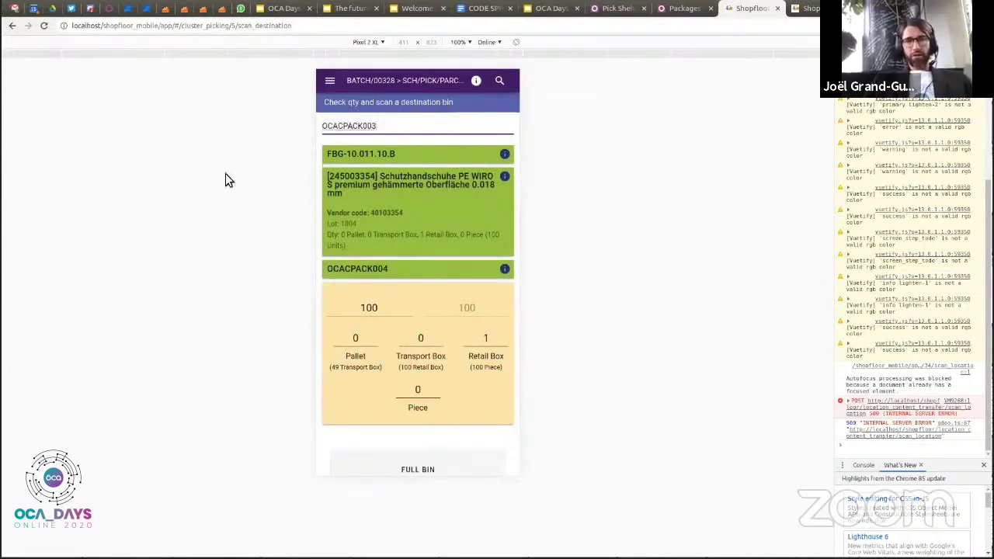
key("BackSpace")
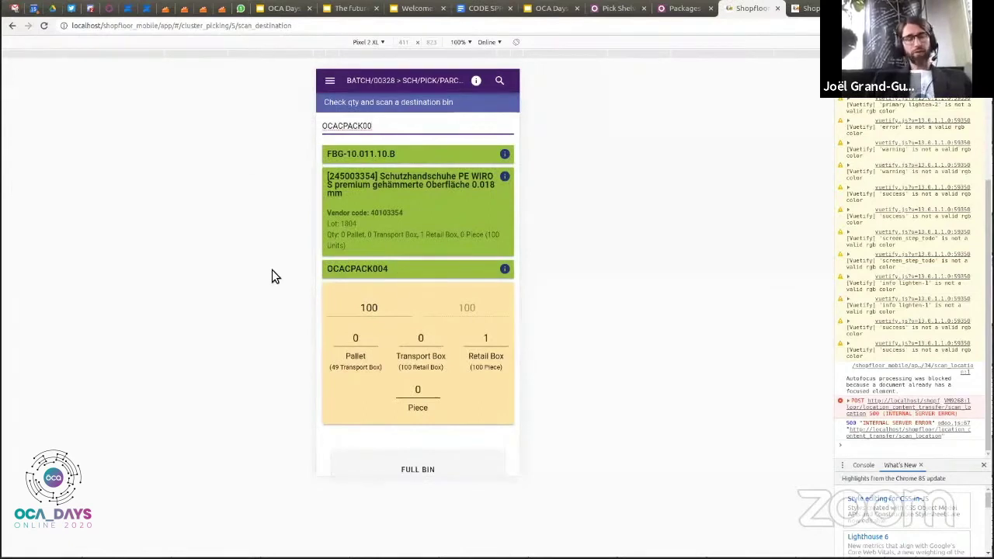
type("4")
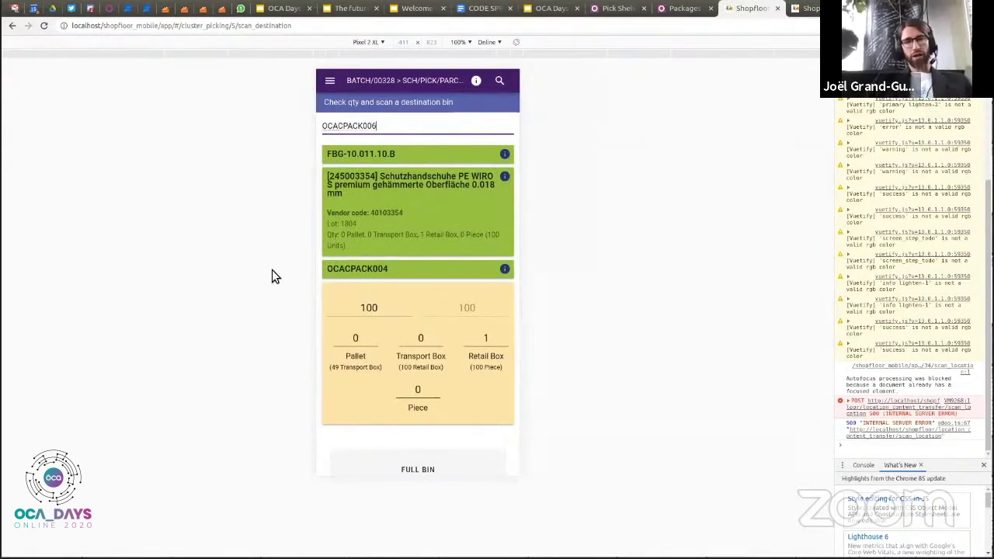
key("Return")
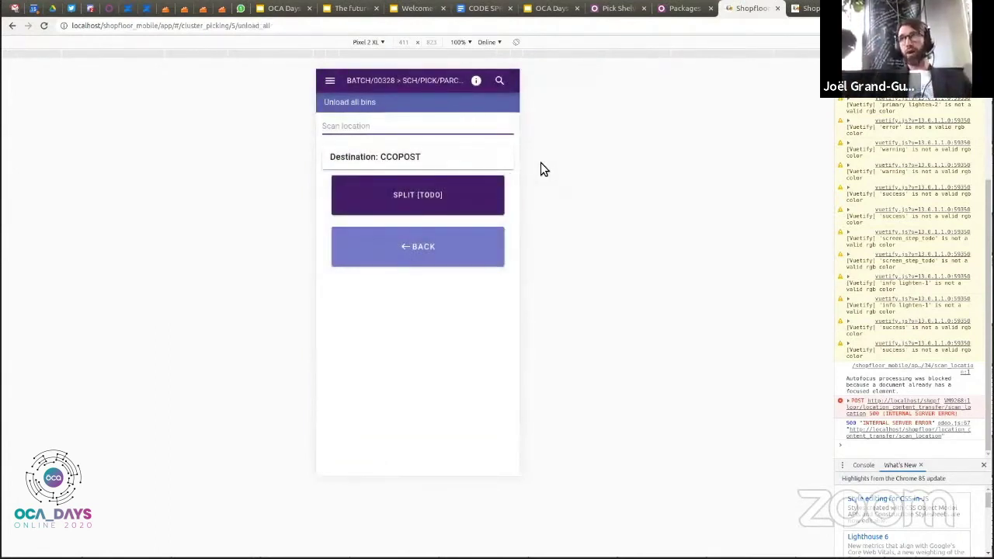
Unload all bins at the CCOPOST destination by scanning its location, completing the batch transfer.
type("CC")
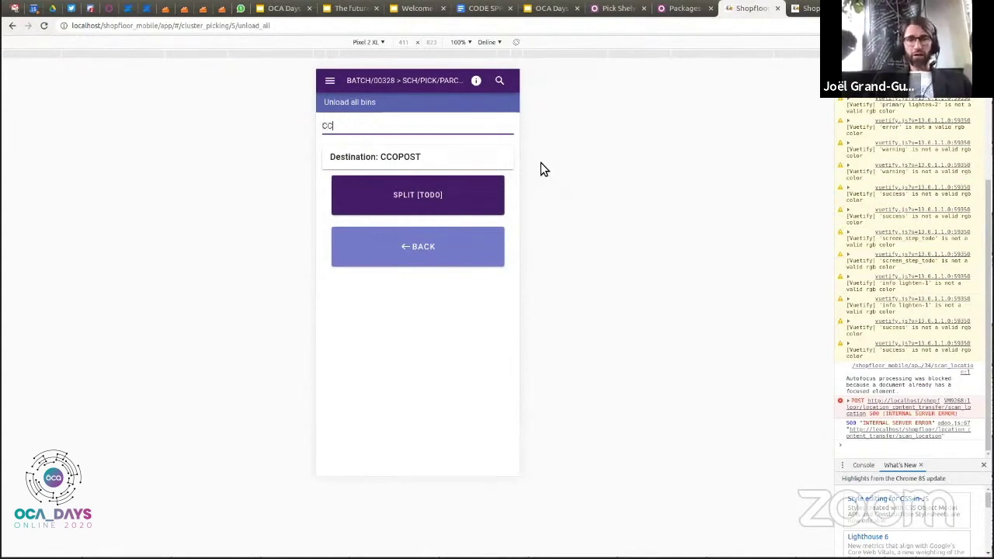
type("OPOSTE")
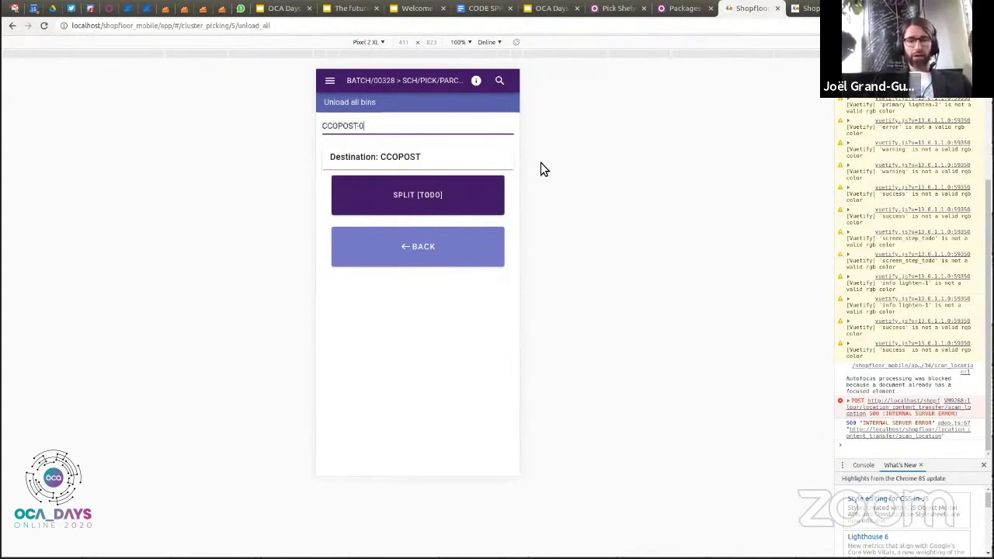
key("Return")
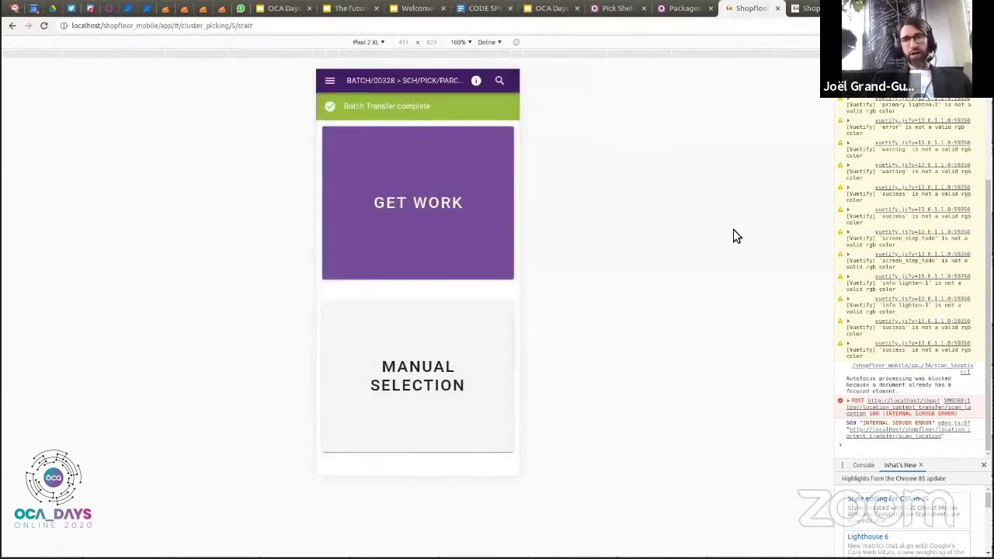
Switch to the OCA Days 2020 Barcode App presentation and go through the Cluster Picking slides to the one on notifications and optional actions.
key("ctrl+shift+Tab")
key("ctrl+shift+Tab")
key("ctrl+shift+Tab")
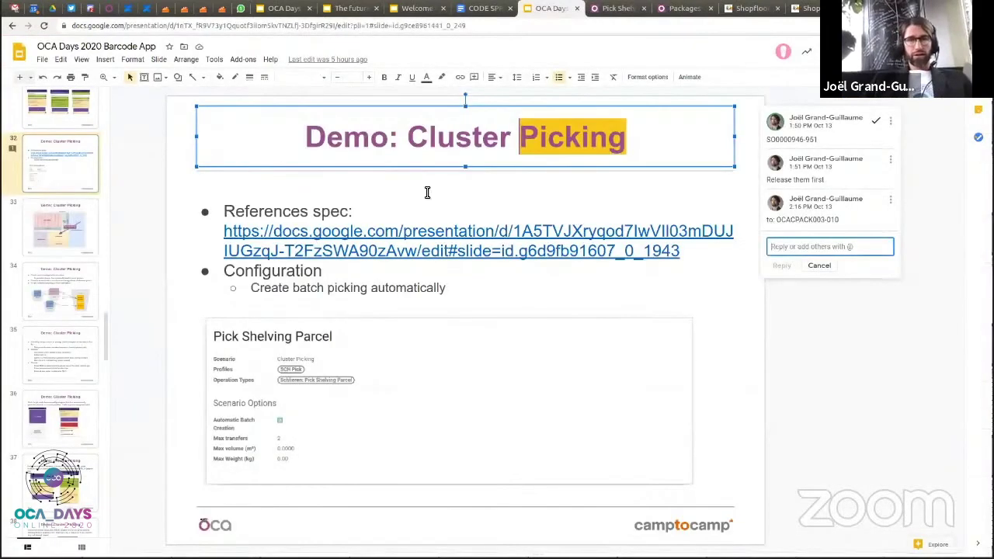
left_click(64, 161)
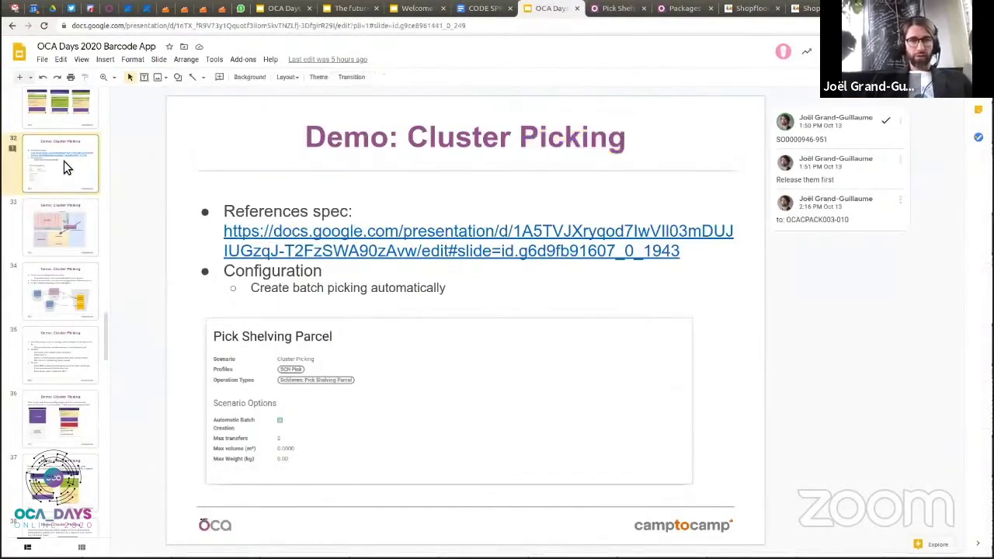
left_click(62, 269)
key("Down")
key("Down")
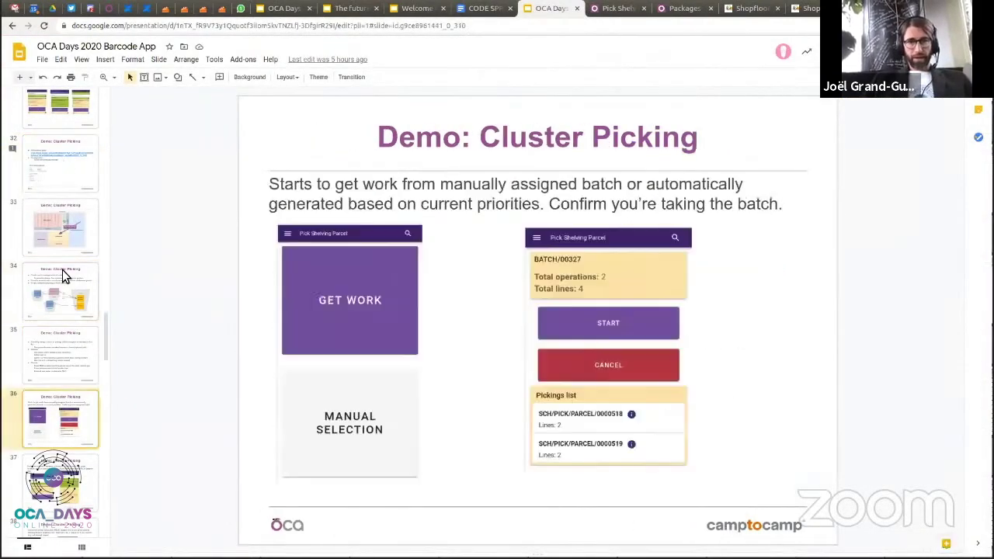
key("Down")
key("Down")
key("Down")
key("Down")
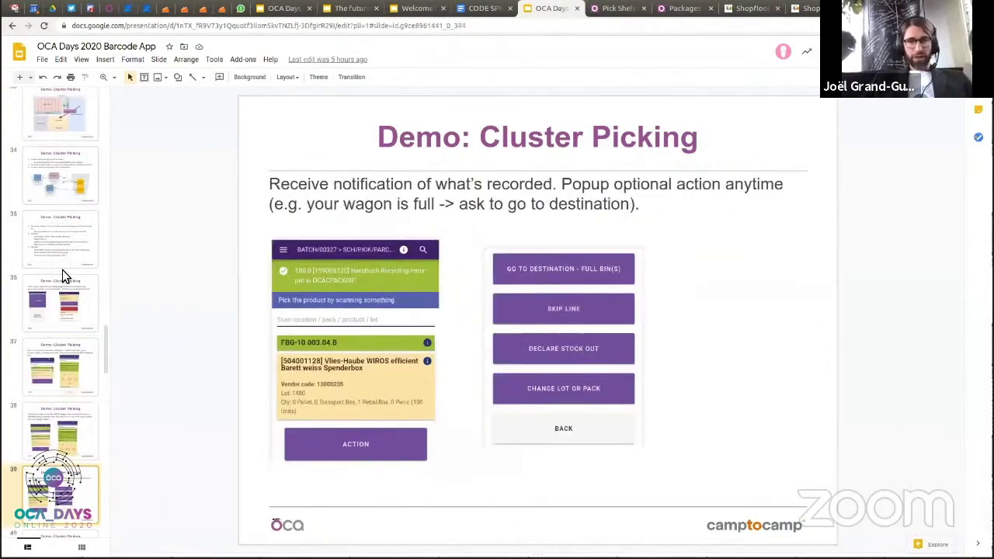